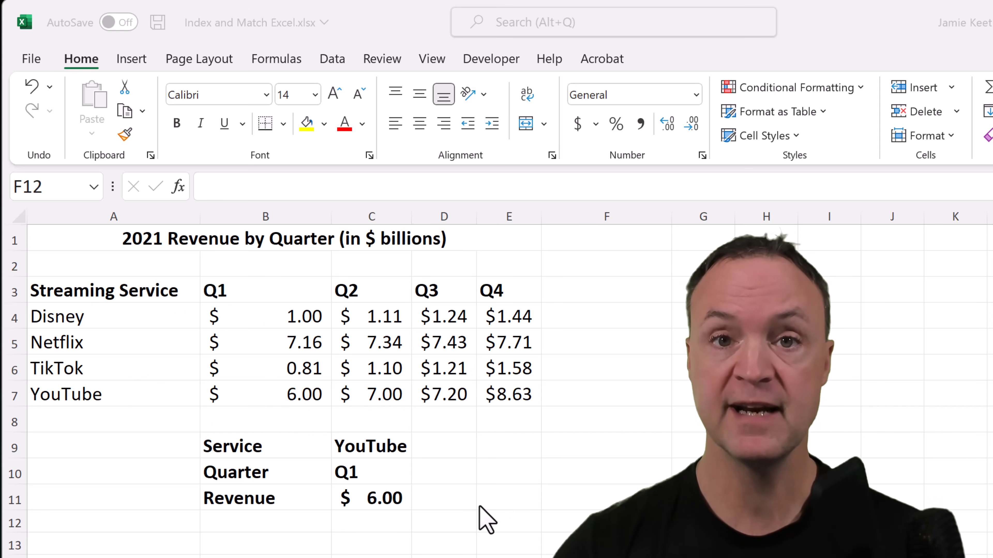
- Choose Netflix as the service in C9 and pick a quarter from the list in C10
left_click(259, 442)
left_click(368, 447)
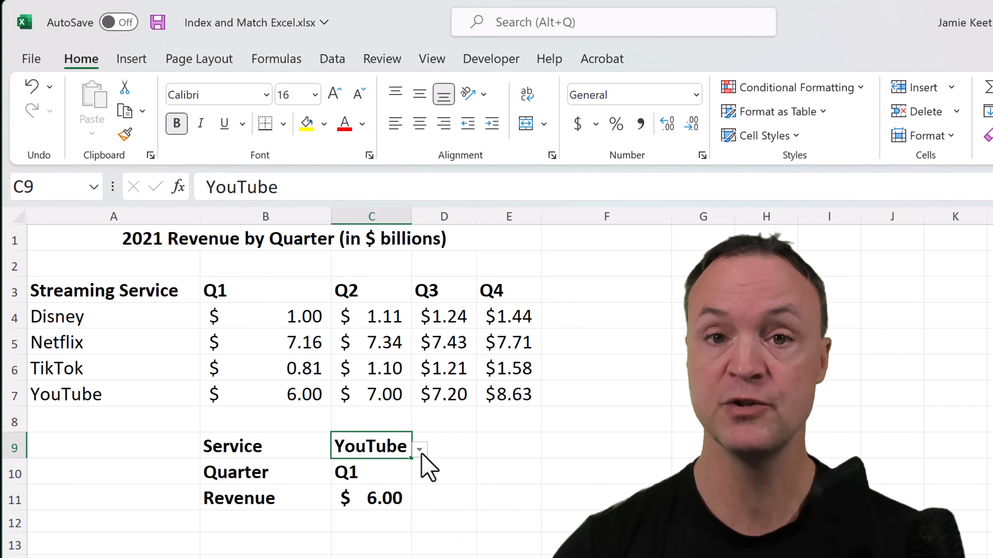
left_click(419, 450)
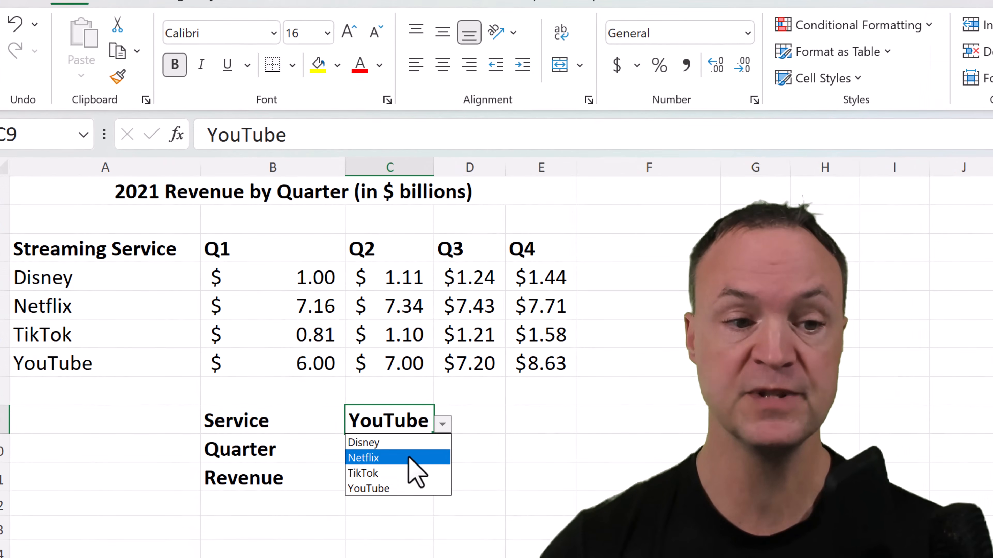
left_click(409, 458)
left_click(387, 445)
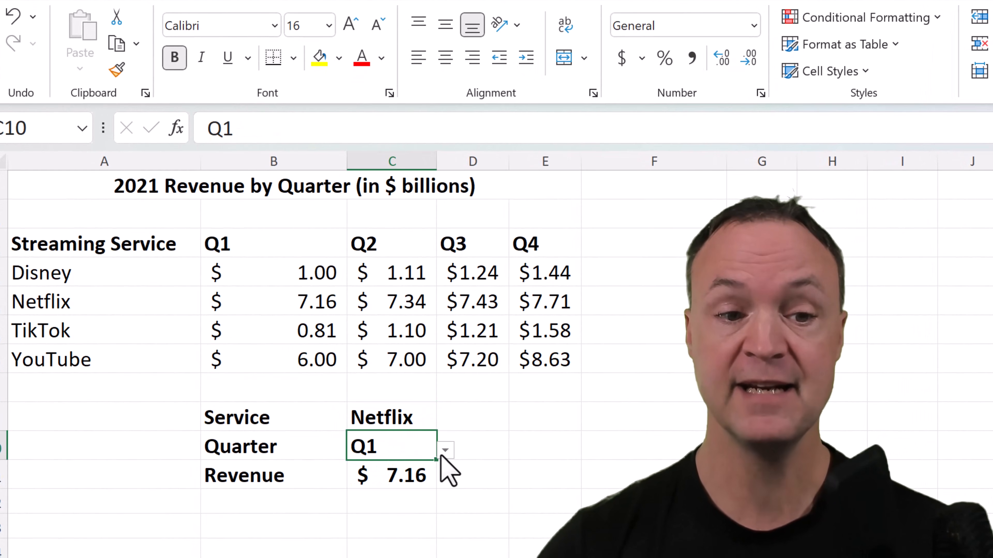
left_click(443, 450)
left_click(395, 500)
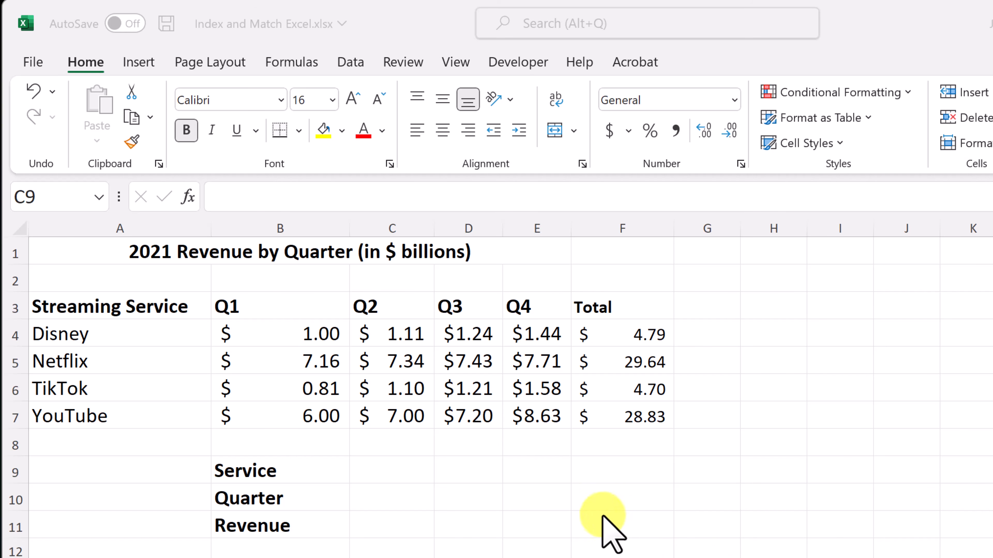
- Add List data validation to Service cell C9 with source =$A$4:$A$7 and choose Netflix in it
left_click(402, 474)
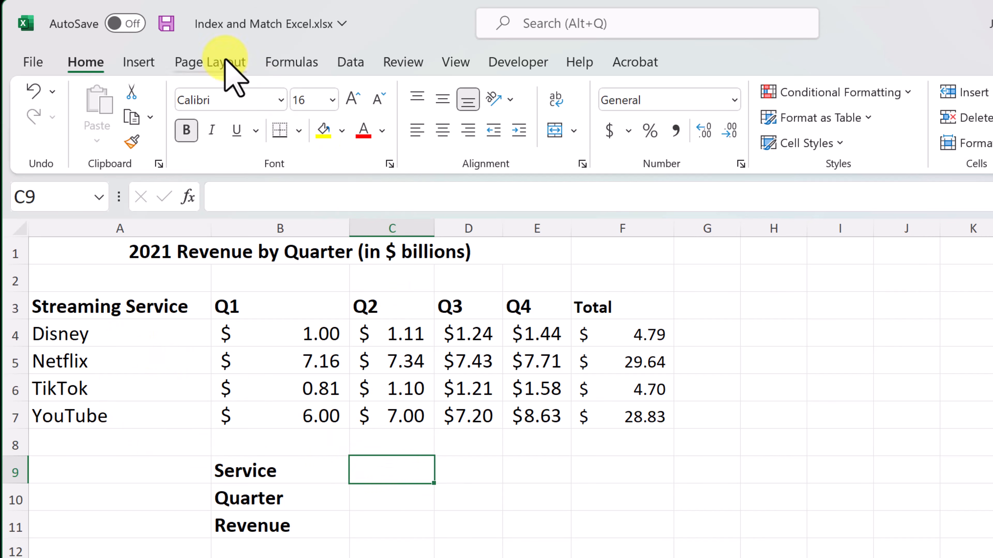
left_click(351, 63)
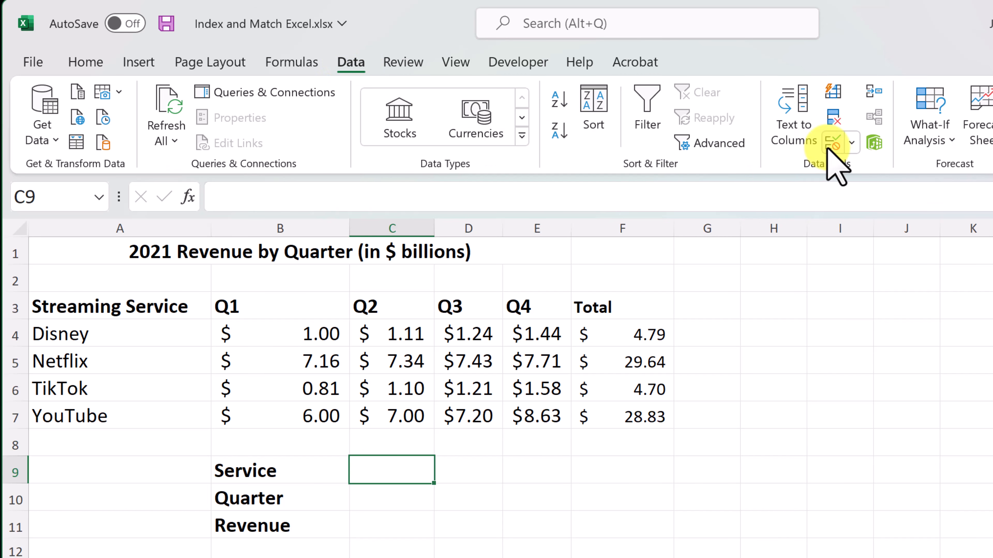
left_click(833, 142)
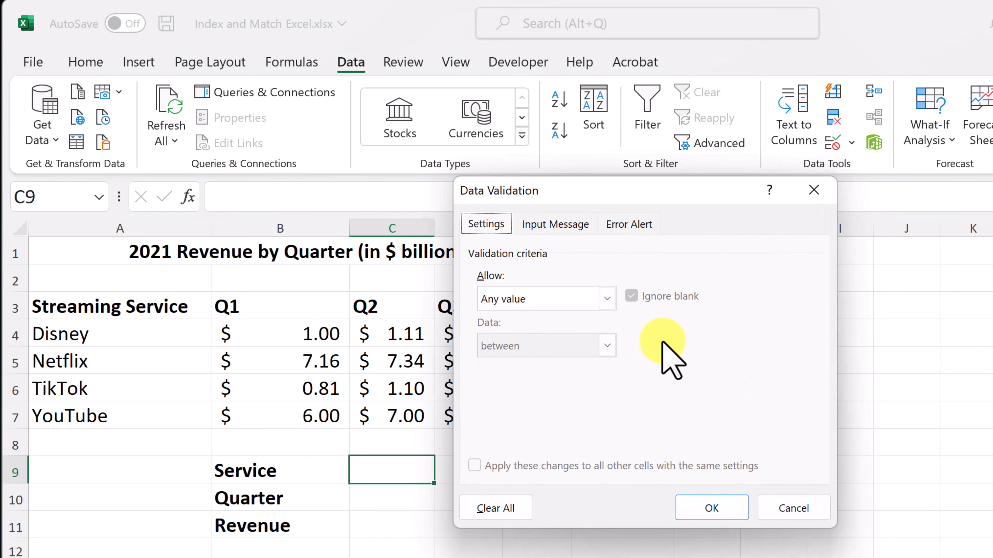
left_click(607, 298)
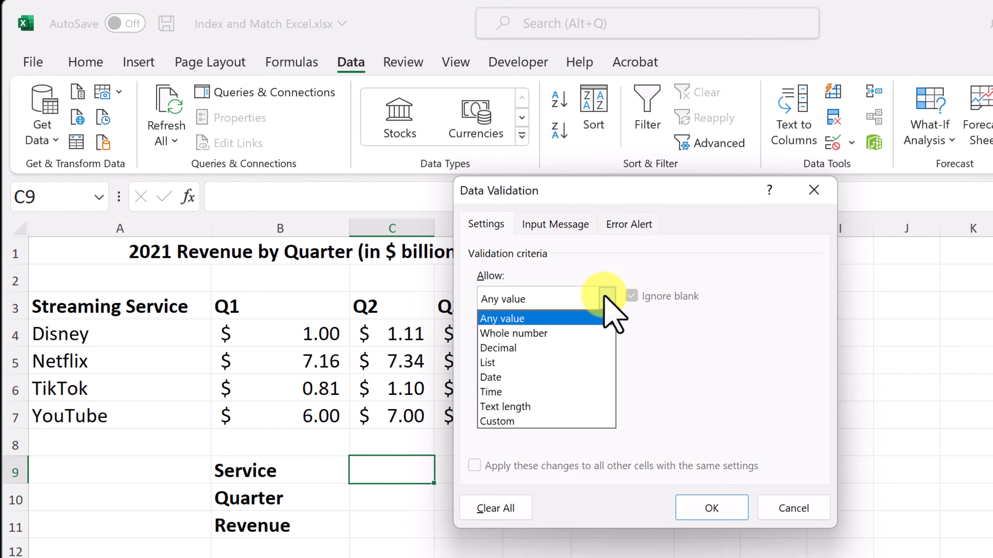
left_click(522, 364)
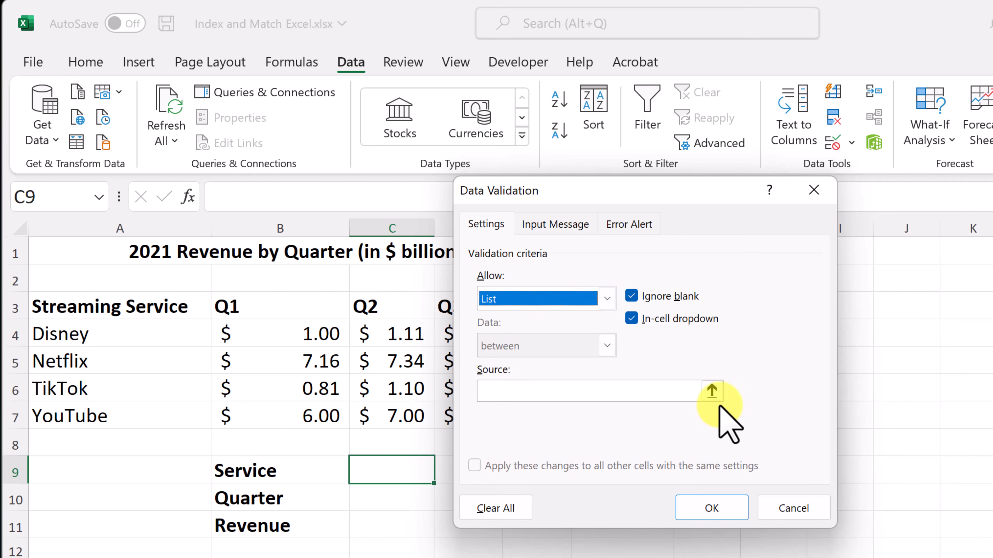
left_click(711, 390)
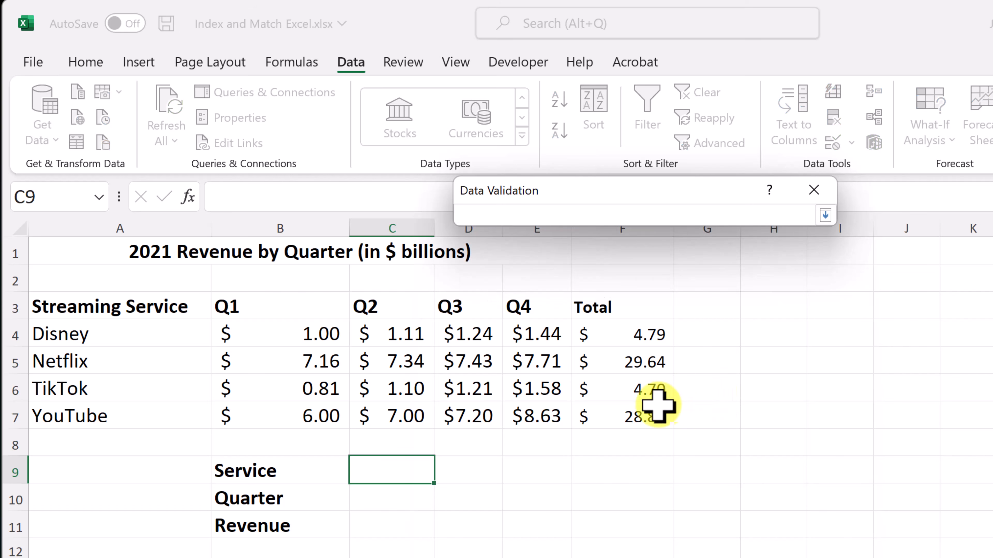
left_click_drag(104, 330, 103, 413)
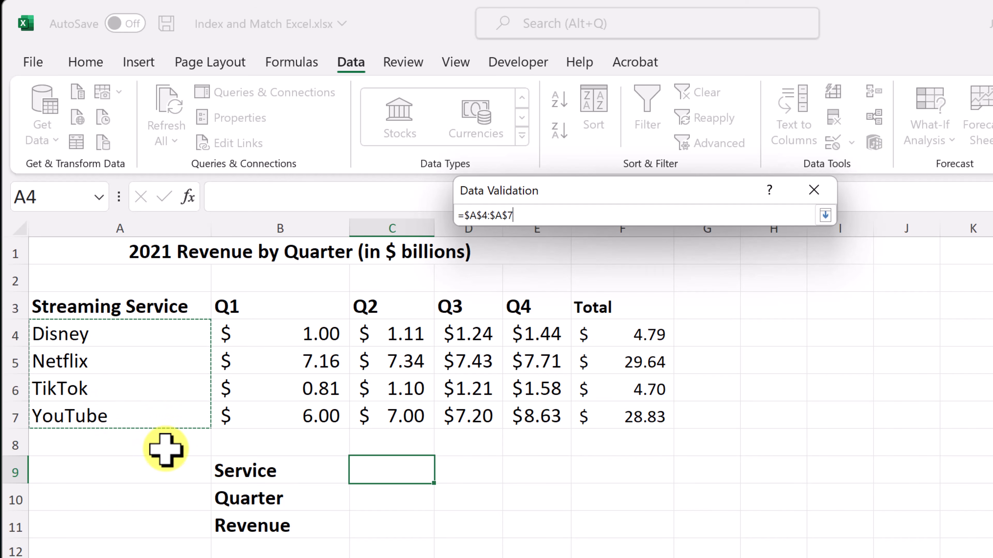
key("Return")
left_click(708, 508)
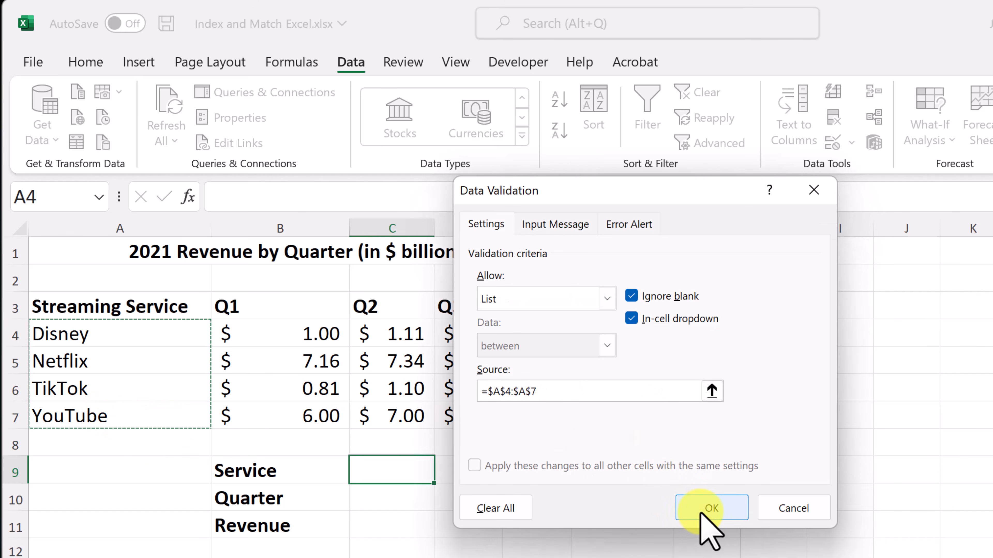
left_click(442, 473)
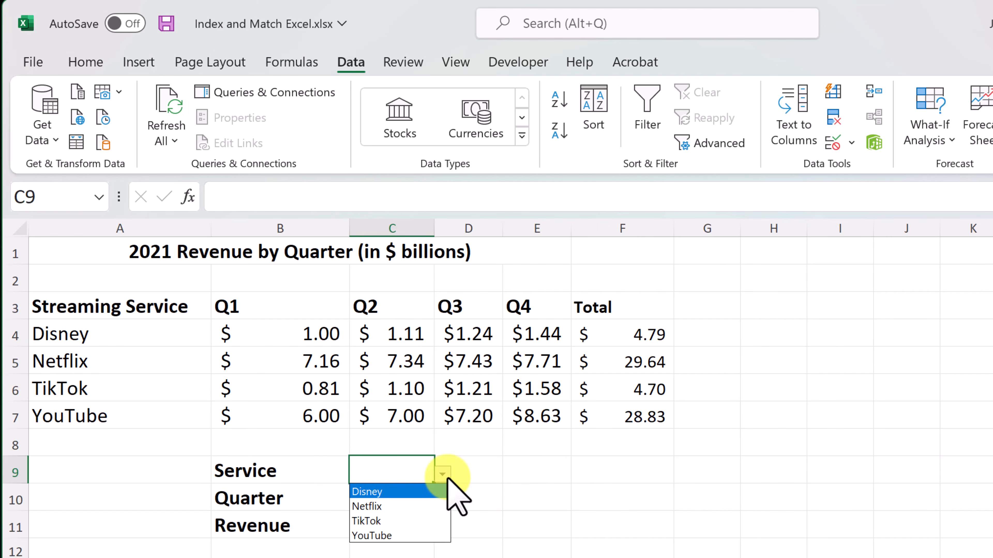
left_click(416, 508)
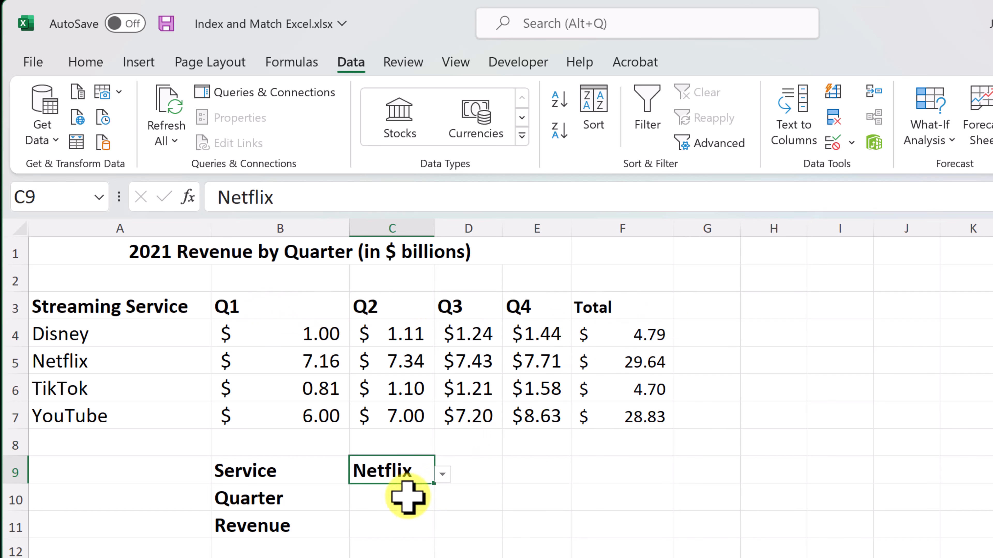
- Add List data validation to Quarter cell C10 with source =$B$3:$F$3 and choose Q3 in it
left_click(401, 505)
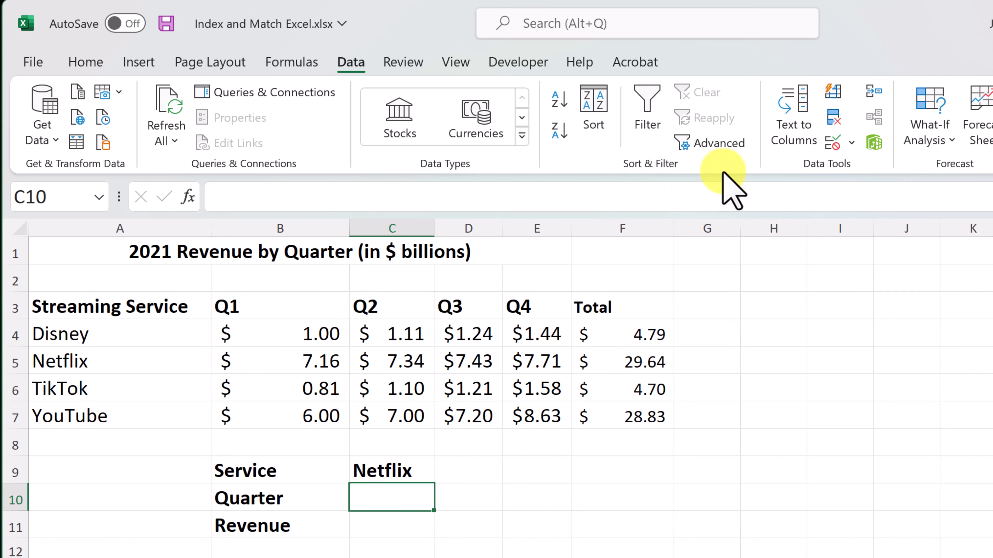
left_click(833, 146)
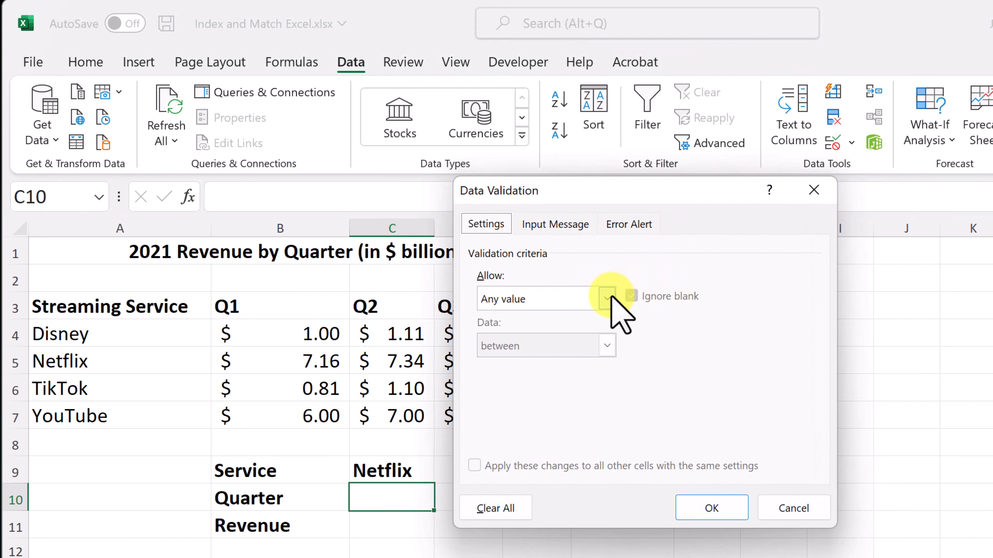
left_click(612, 294)
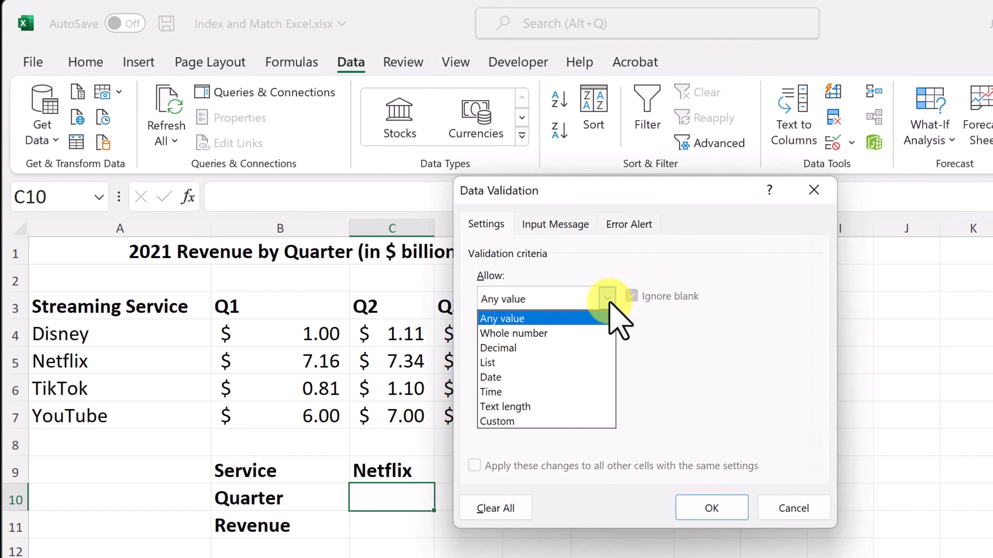
left_click(553, 363)
left_click(715, 393)
left_click(712, 391)
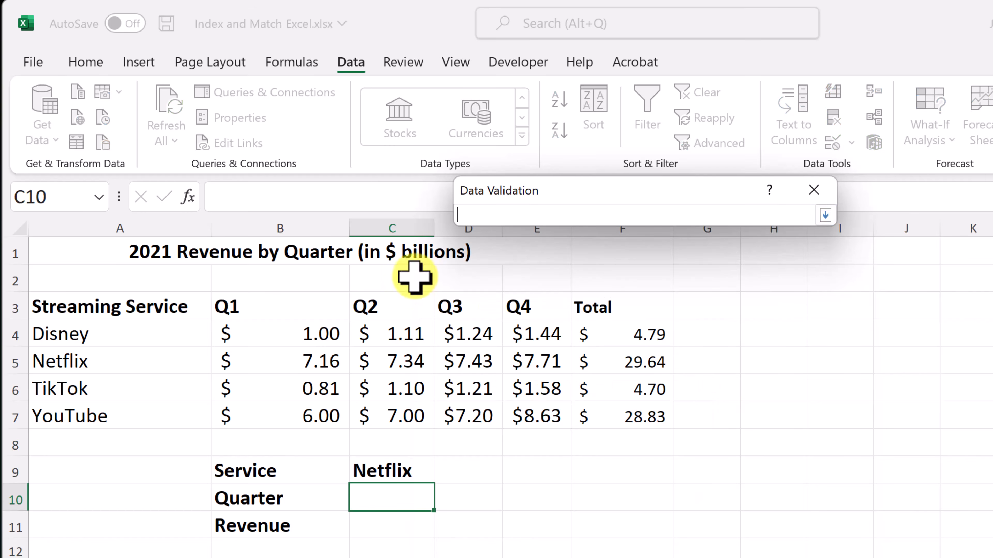
left_click_drag(277, 311, 595, 305)
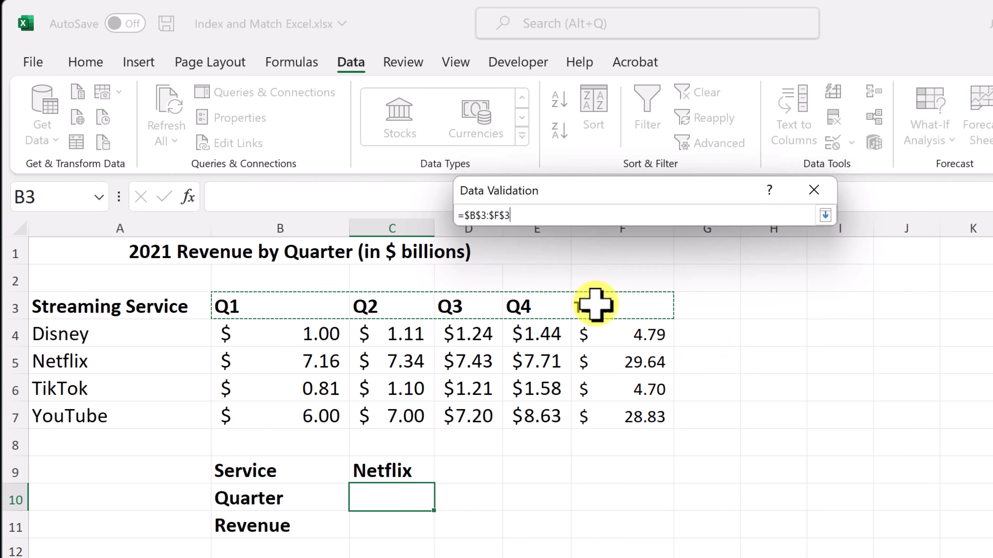
key("Return")
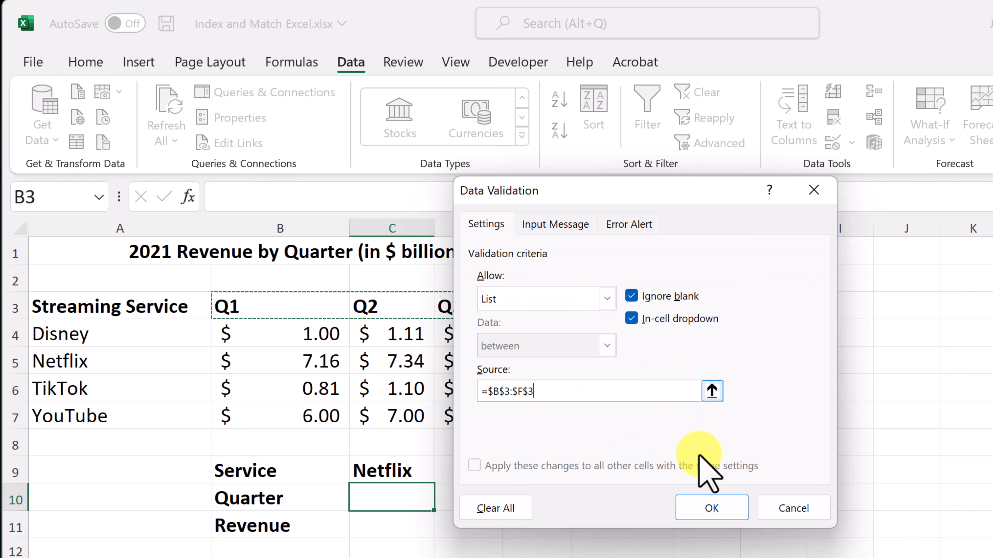
left_click(711, 509)
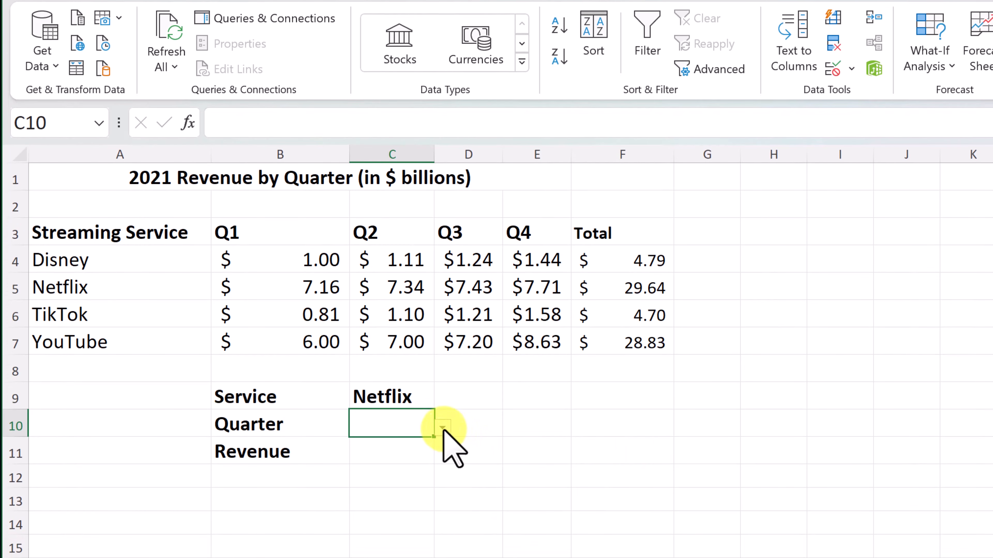
left_click(442, 428)
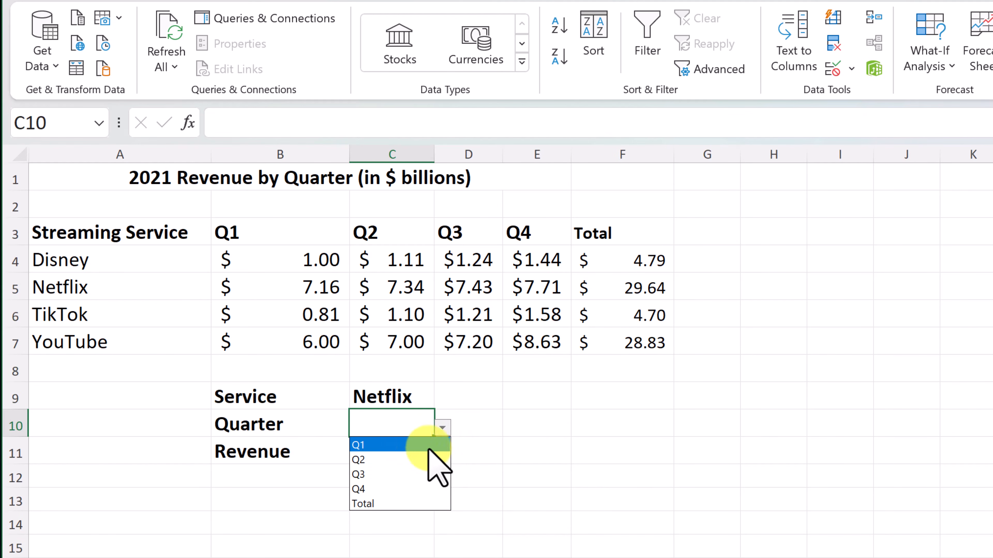
left_click(394, 474)
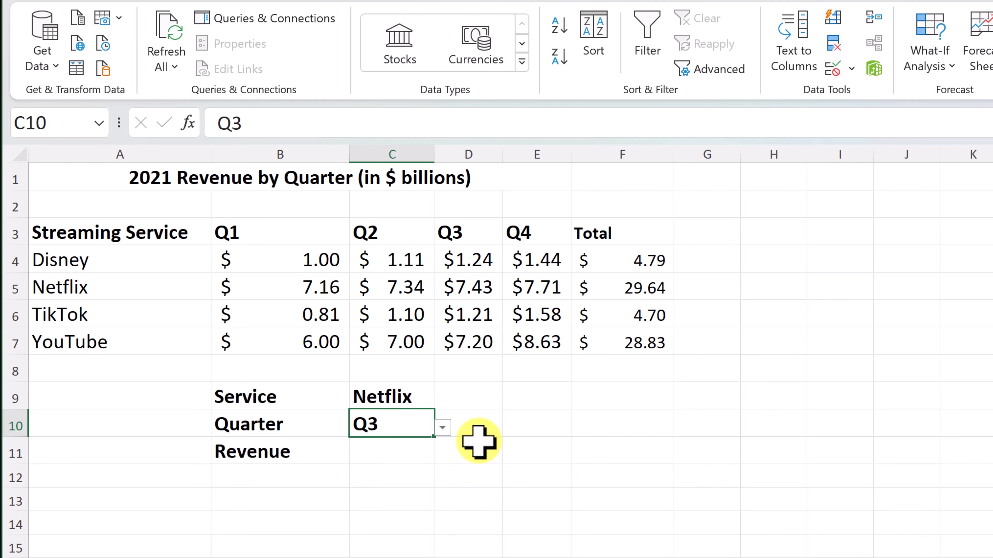
- Insert a MATCH function in D9 with lookup value C9 and lookup array A4:A7, leaving the match type empty
left_click(478, 405)
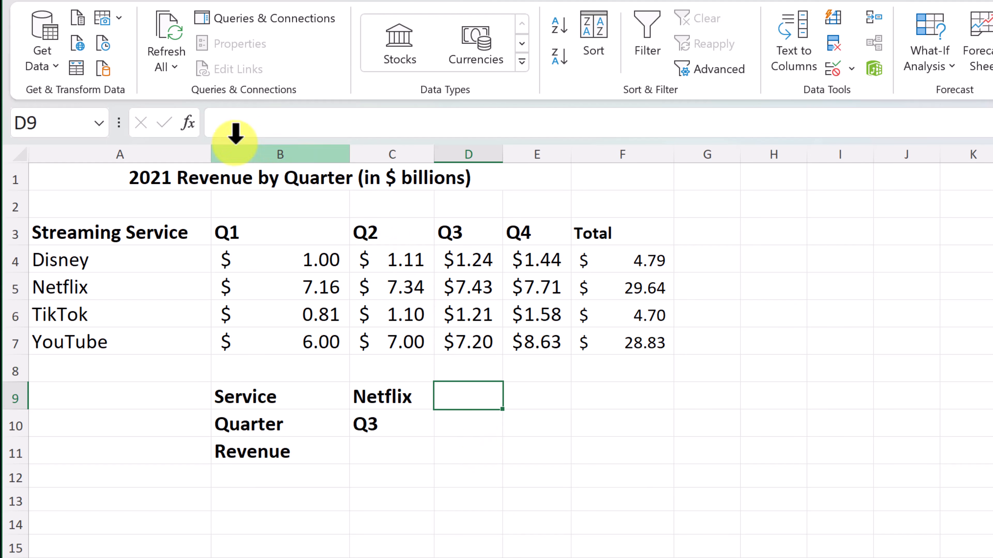
left_click(191, 129)
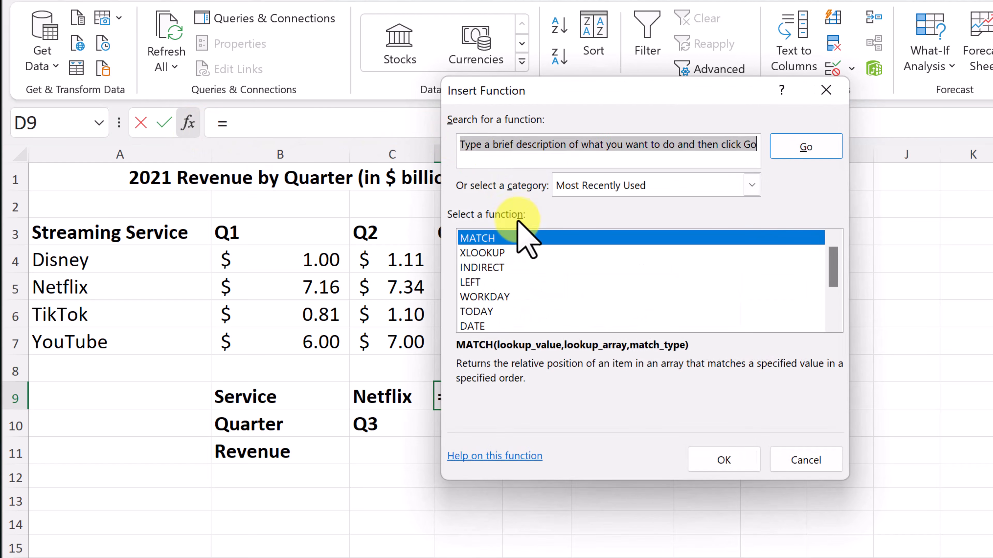
type("match")
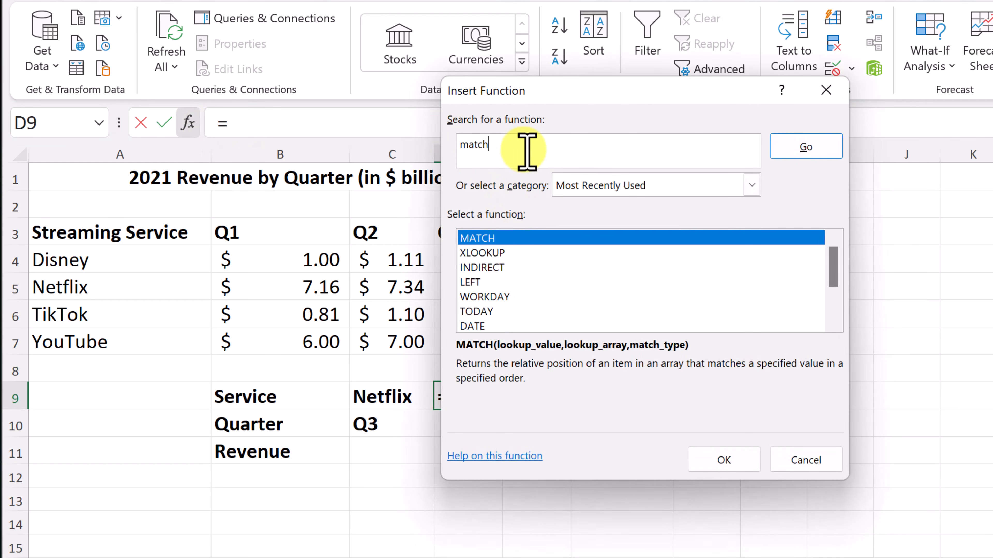
double_click(489, 238)
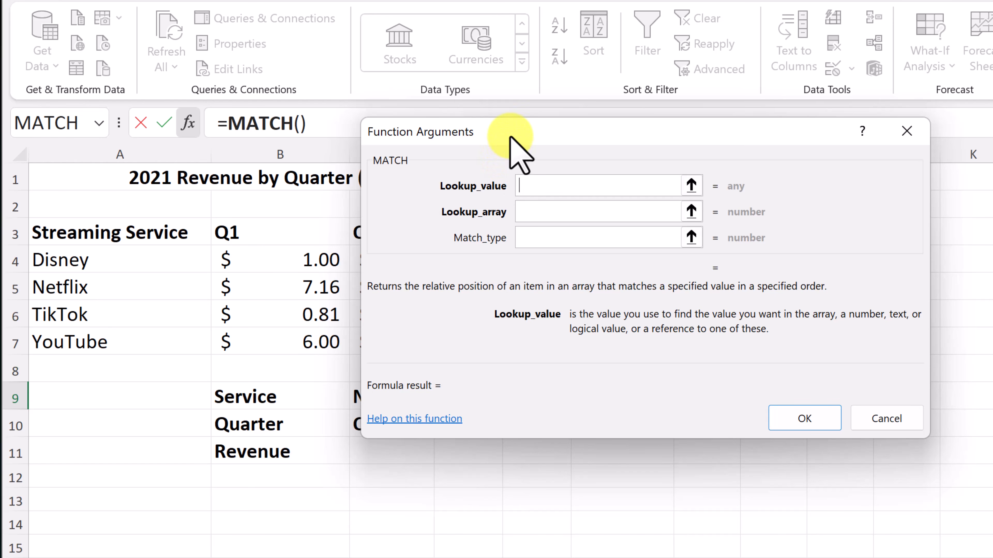
left_click_drag(520, 150, 617, 188)
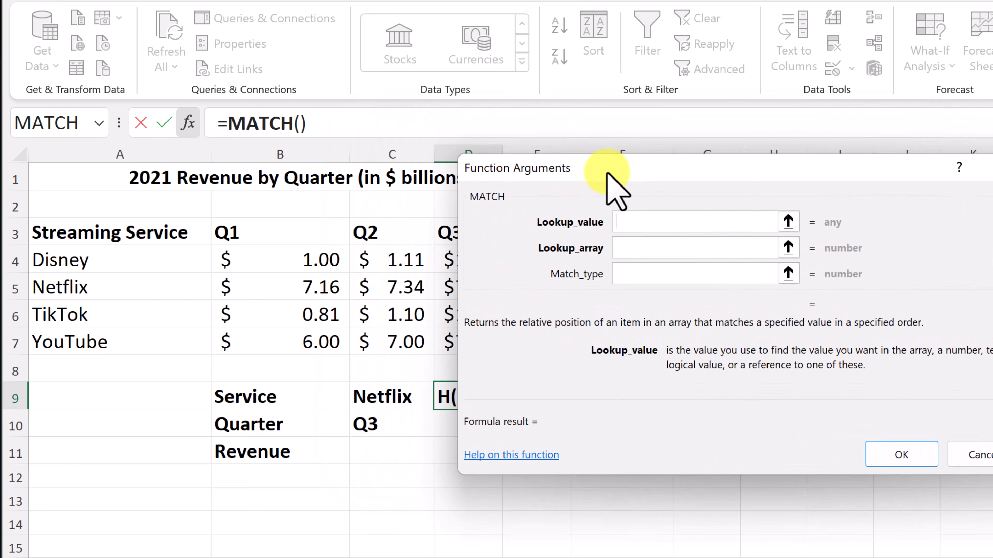
left_click(397, 398)
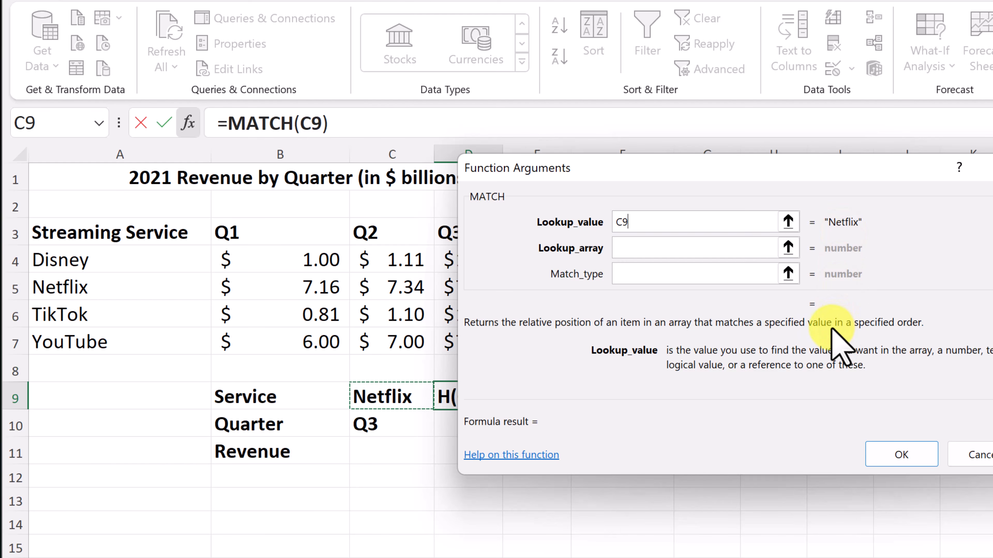
left_click(788, 247)
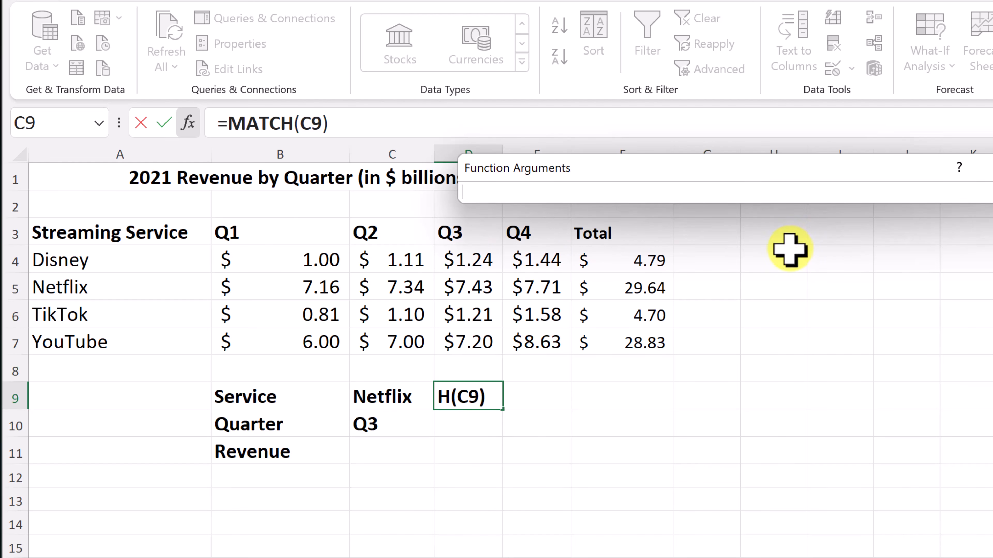
left_click_drag(81, 261, 82, 344)
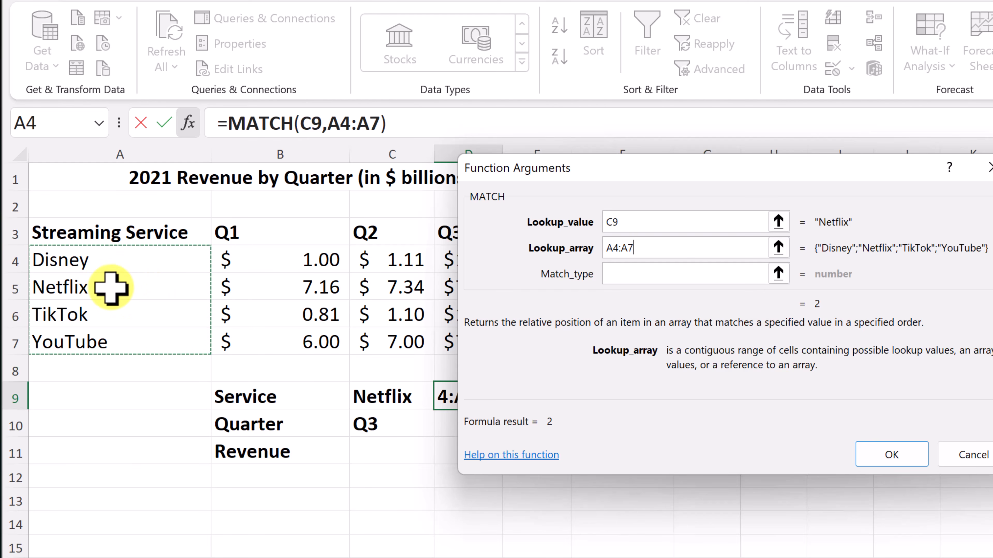
left_click(889, 457)
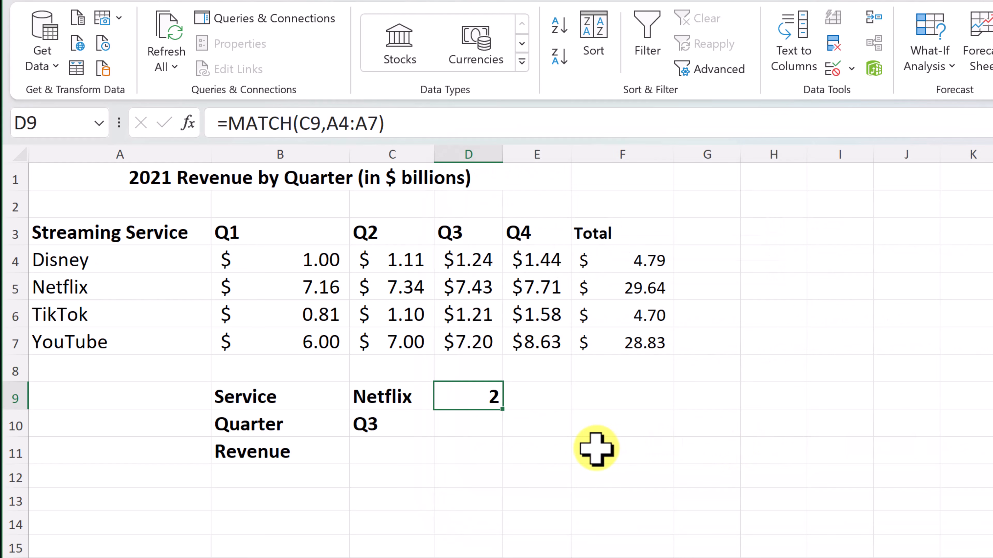
- Enter a MATCH function in D10 with lookup value C10 and lookup array B3:F3, omitting the match type
left_click(462, 425)
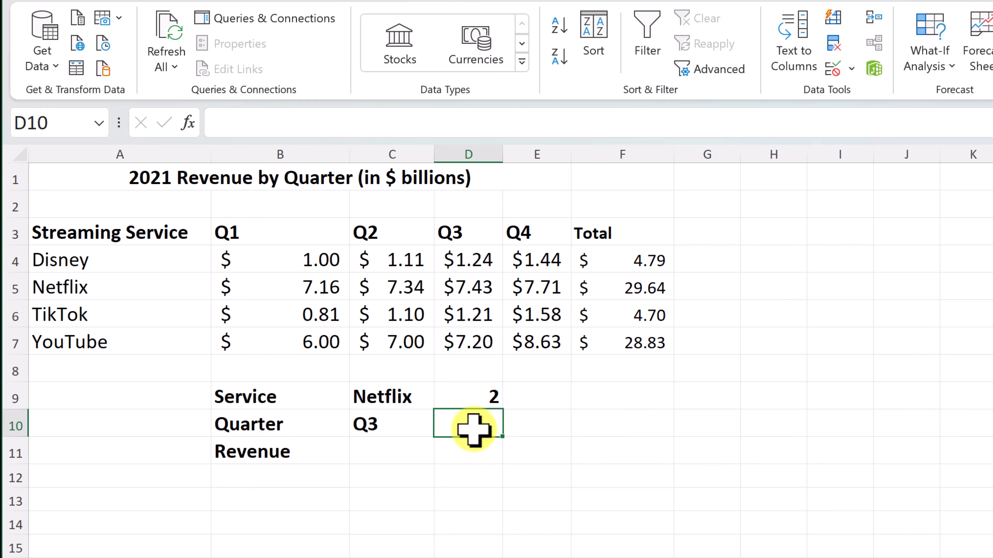
type("=mat")
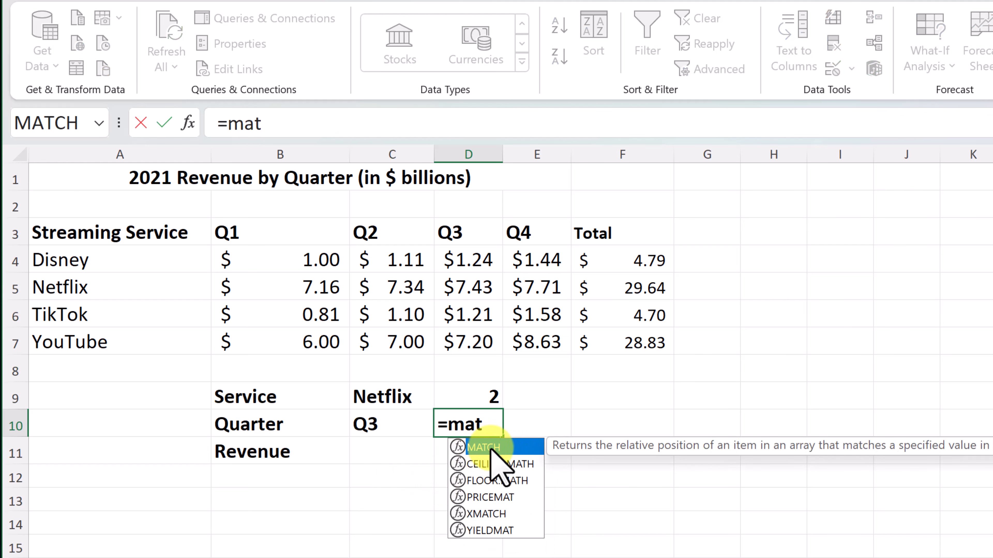
double_click(487, 448)
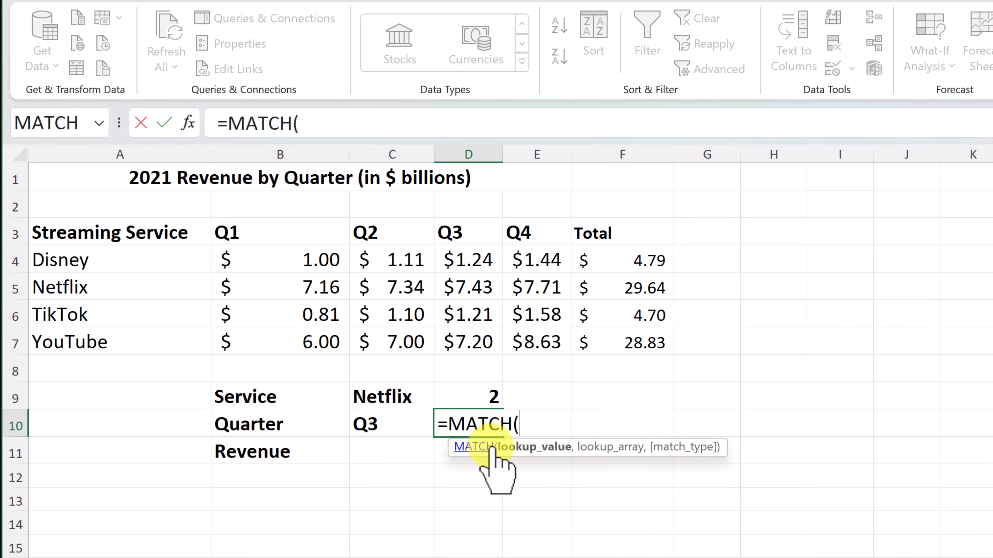
left_click(369, 426)
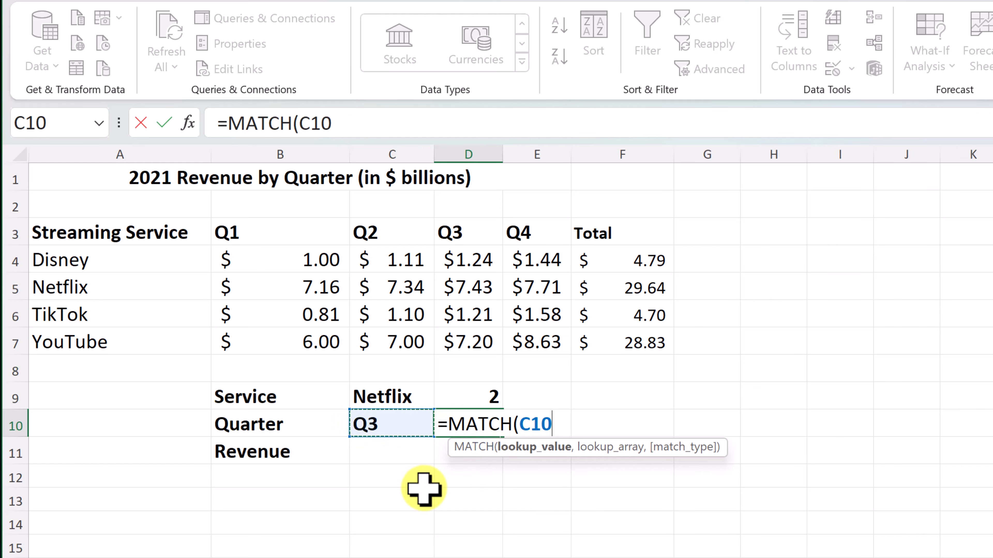
type(",")
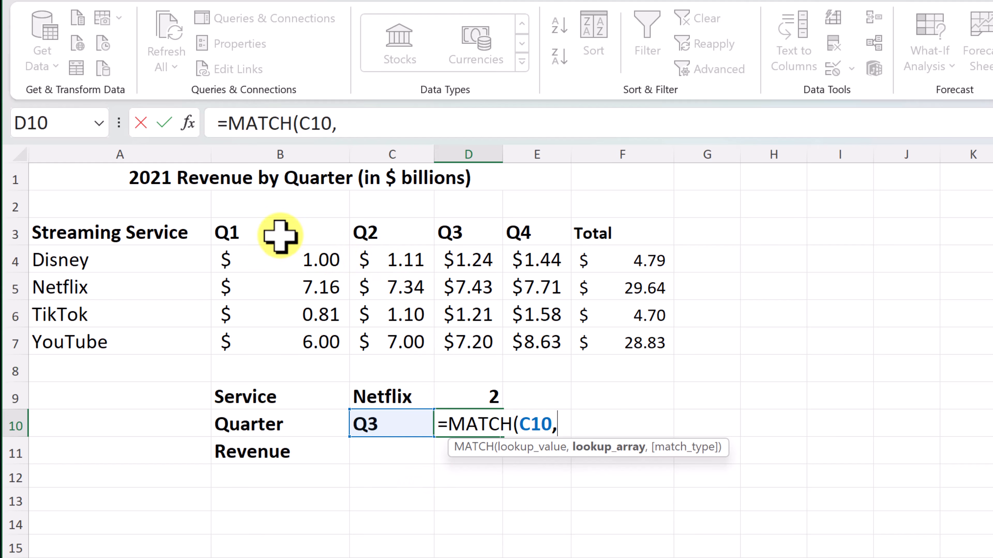
left_click_drag(276, 233, 609, 231)
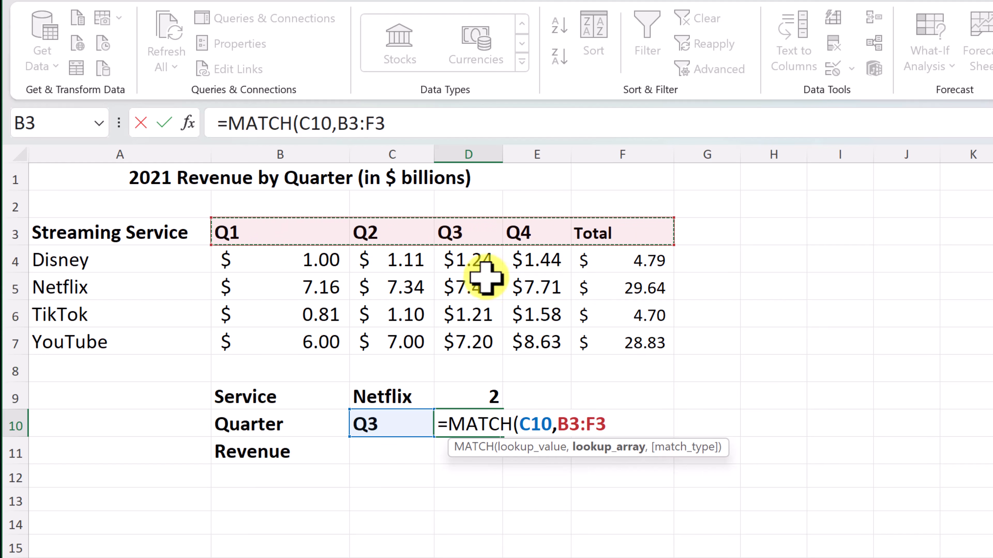
key("Return")
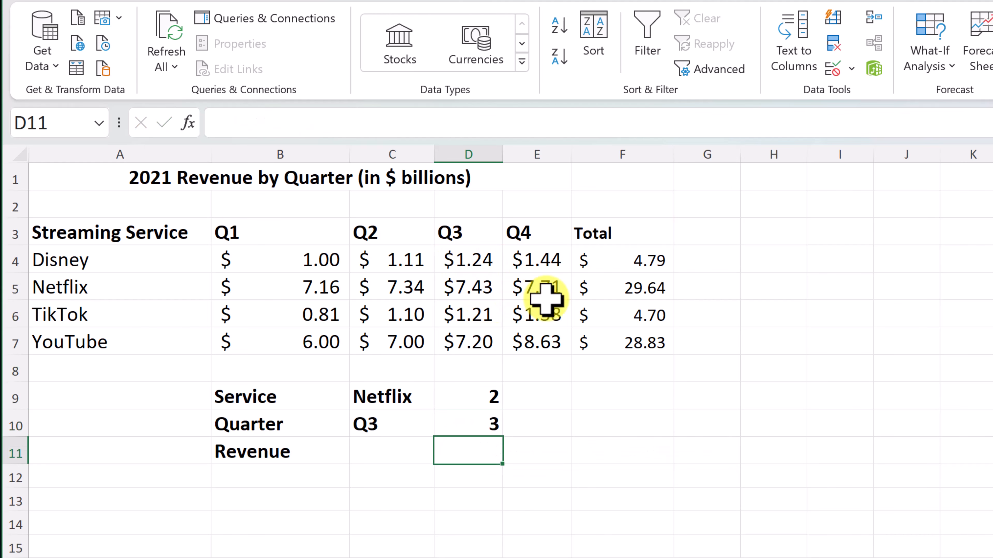
left_click(497, 429)
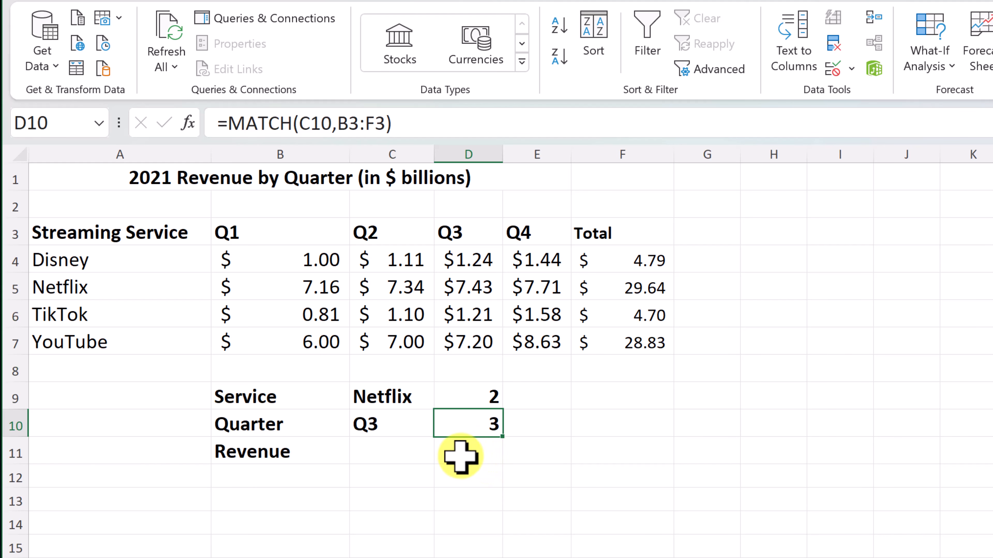
- Enter an INDEX function in Revenue cell D11 with array B4:F7, row number 2 and column number 3
left_click(450, 457)
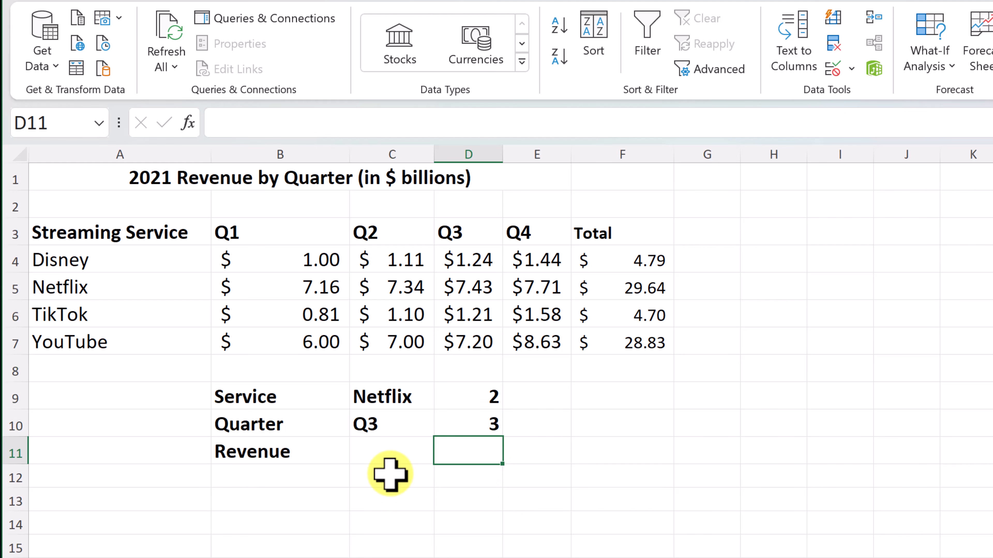
type("=")
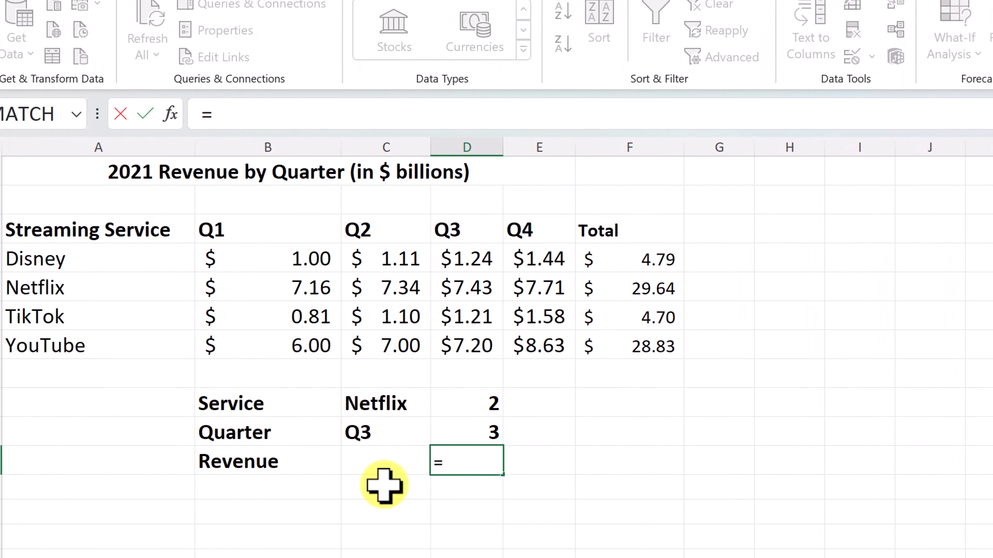
type("in")
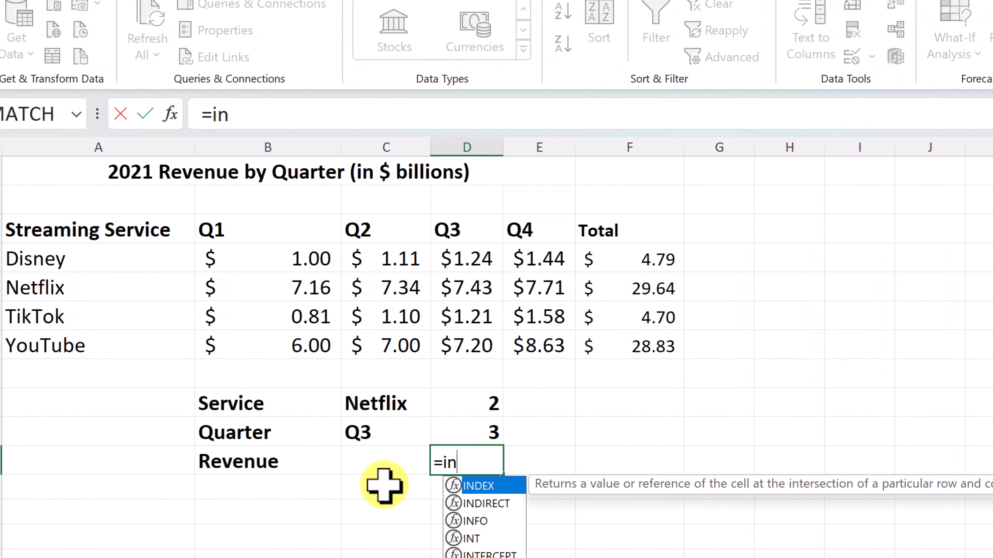
double_click(485, 486)
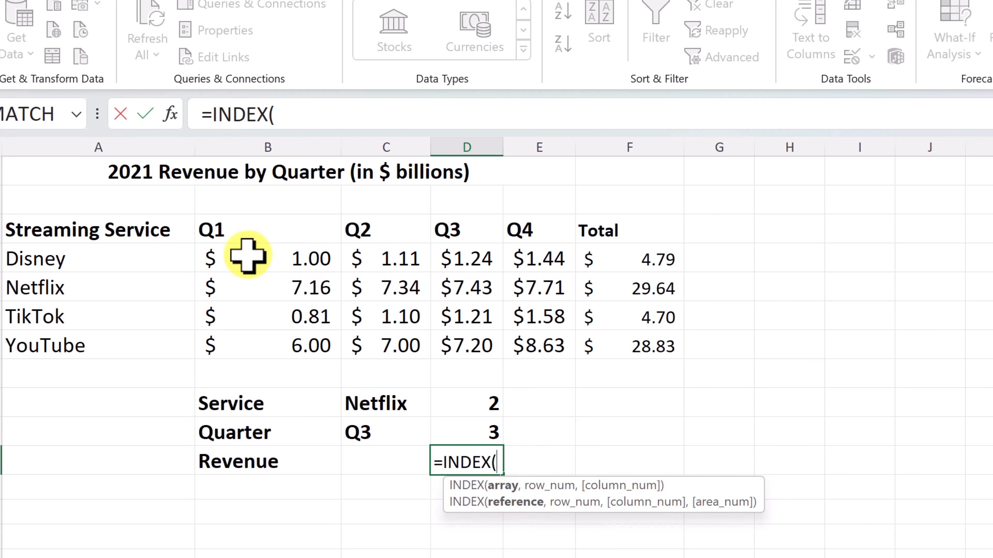
left_click_drag(244, 260, 627, 350)
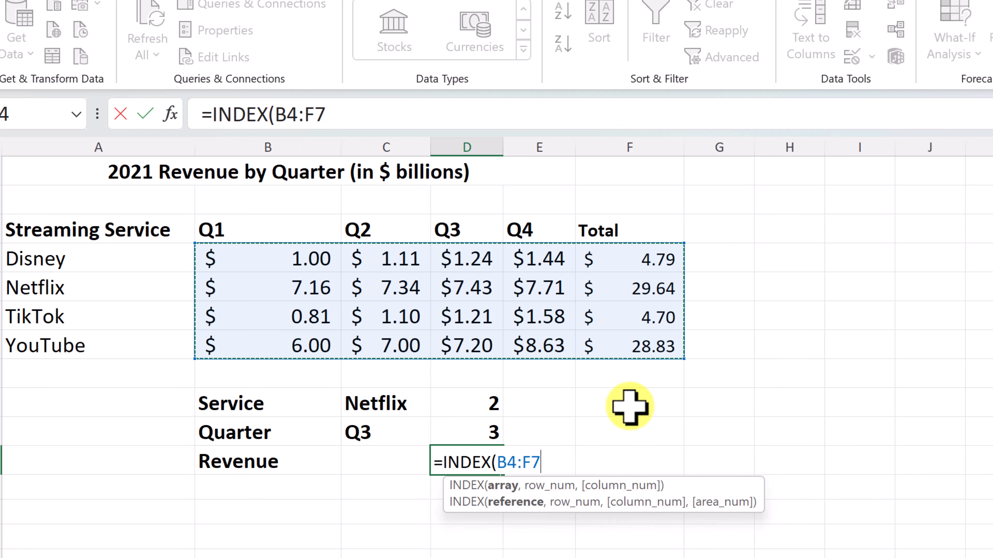
type(",")
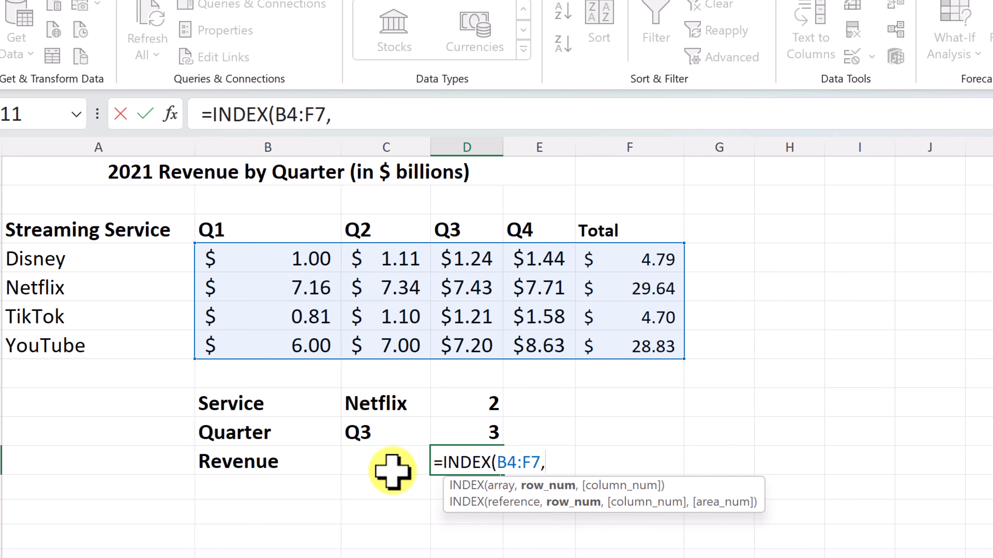
type(",")
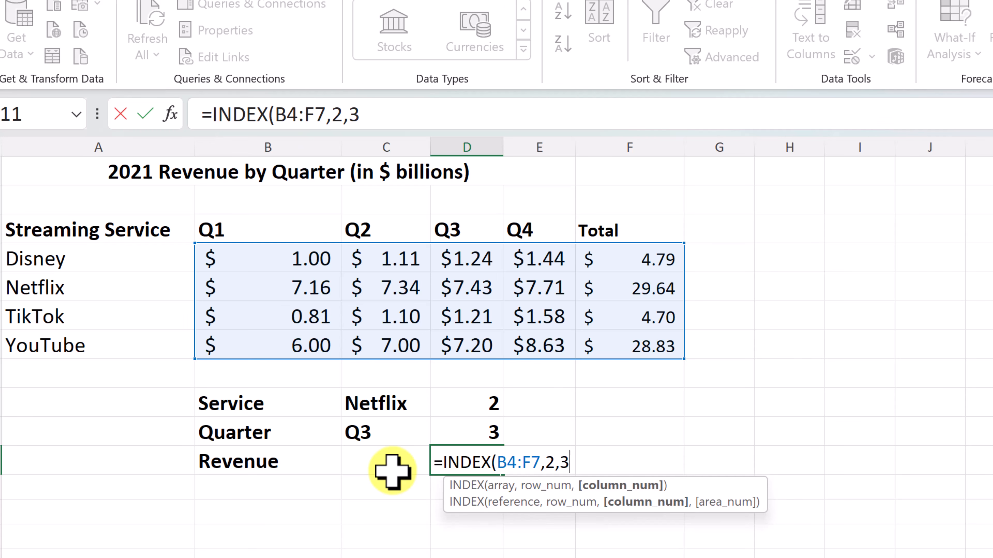
type("3)")
key("Return")
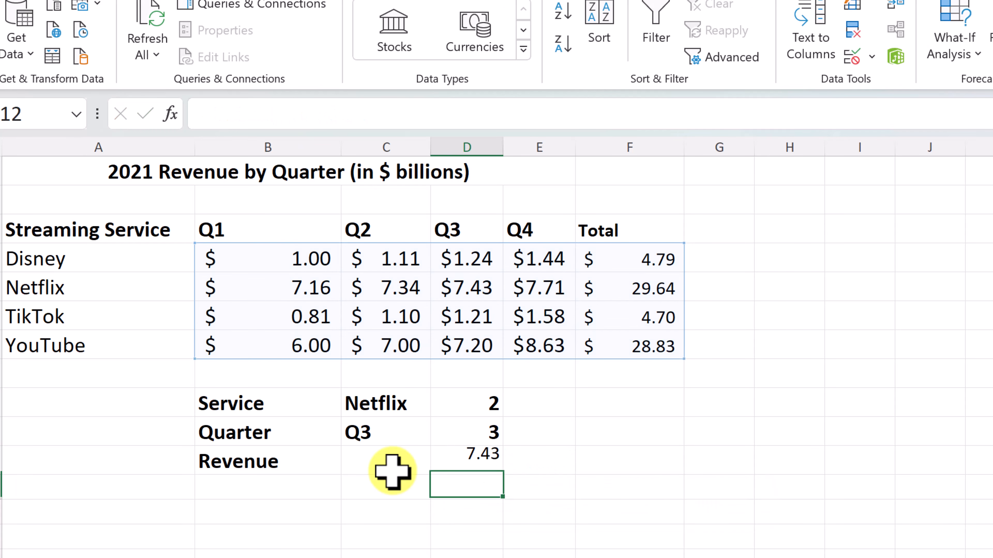
left_click(481, 463)
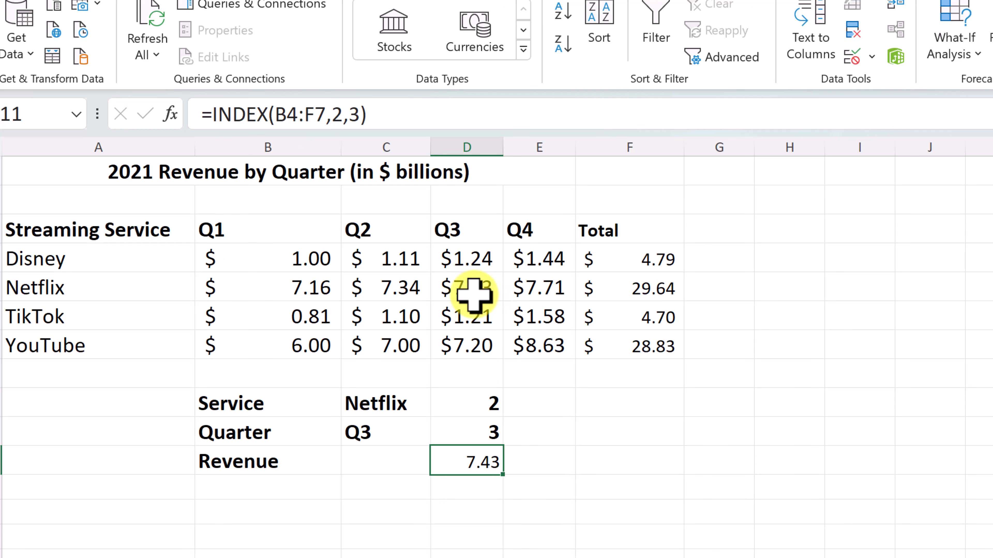
left_click(492, 434)
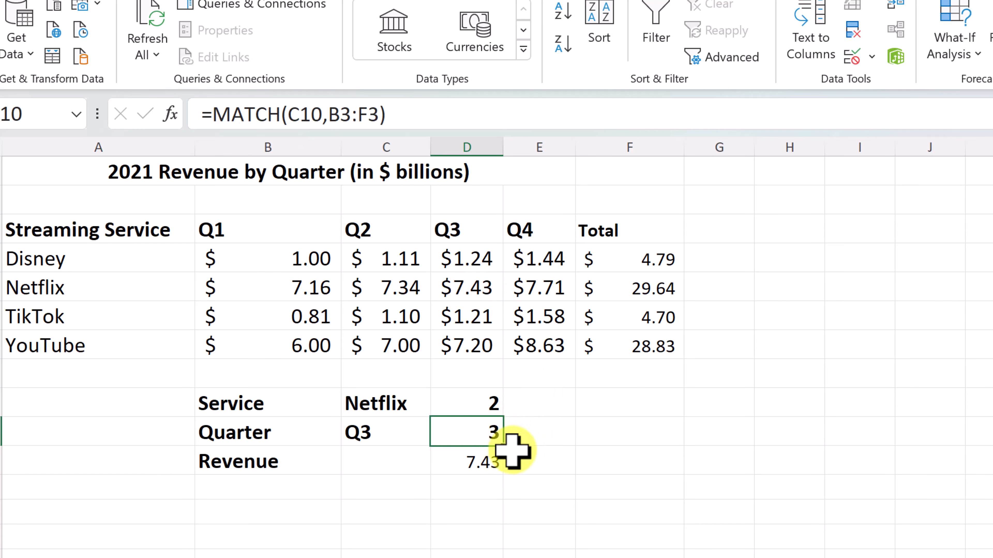
- Replace the fixed row and column numbers in D11's INDEX formula with references to D9 and D10
left_click(493, 467)
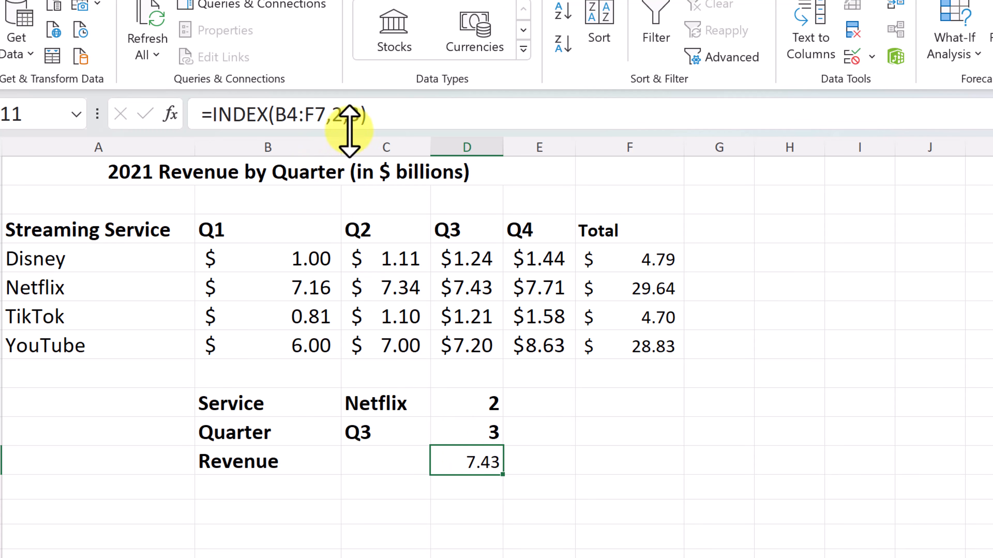
left_click(347, 116)
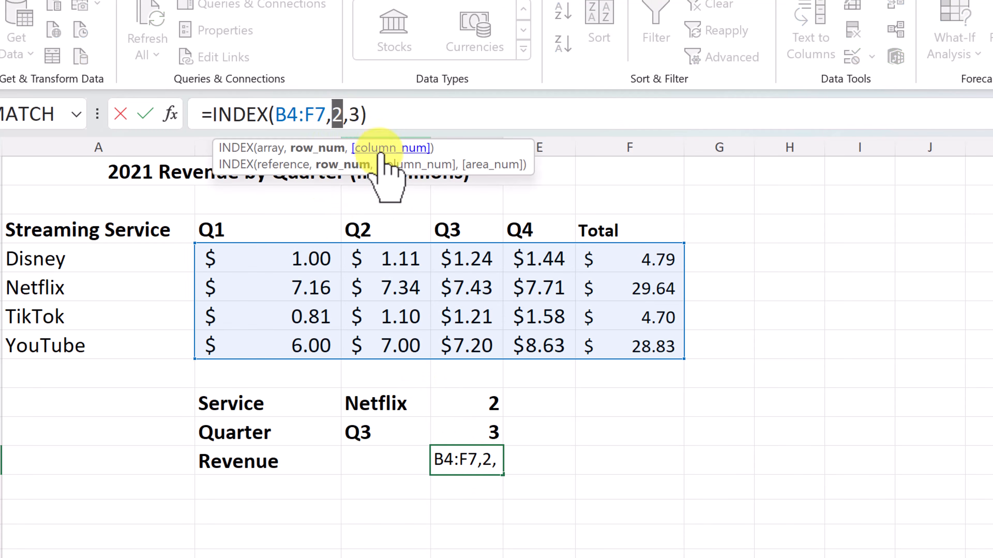
left_click(484, 405)
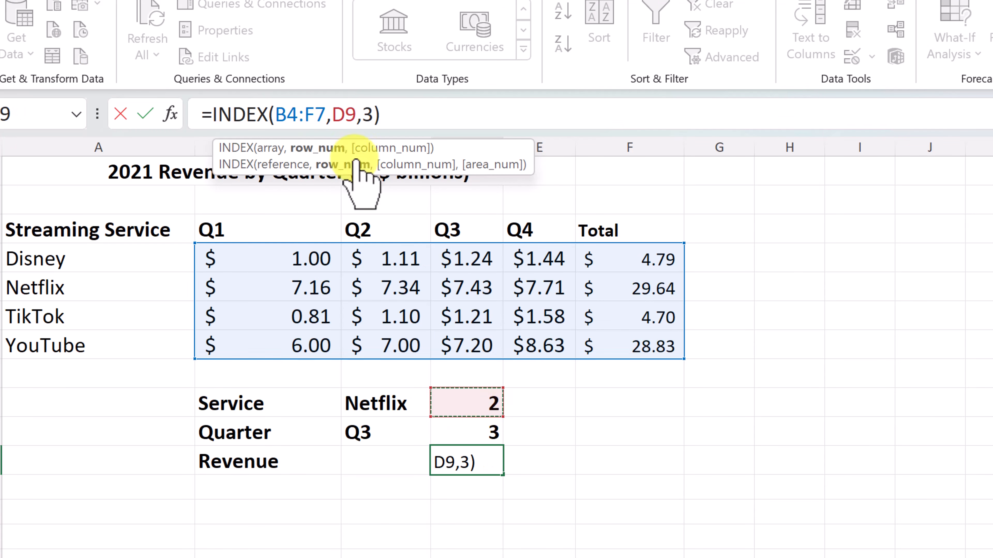
double_click(369, 115)
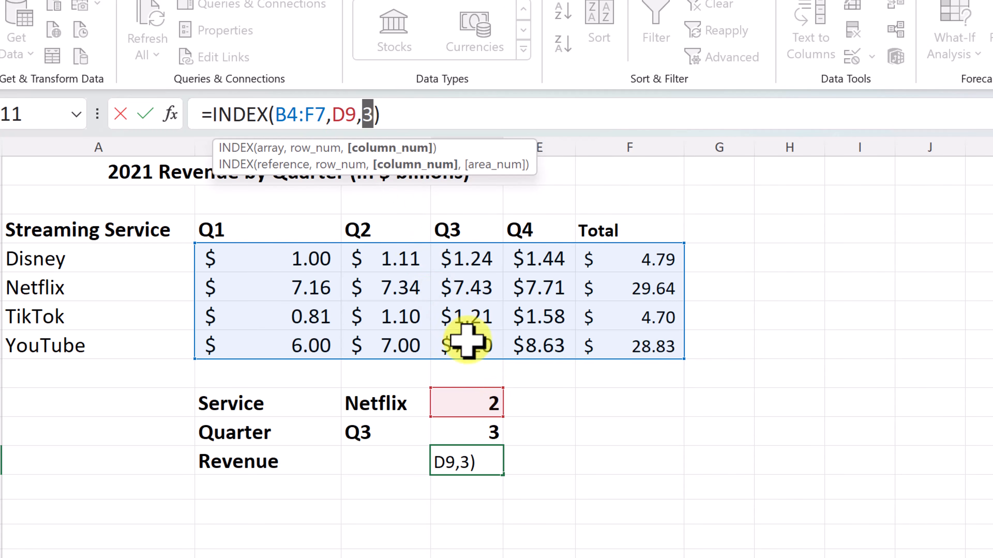
left_click(490, 437)
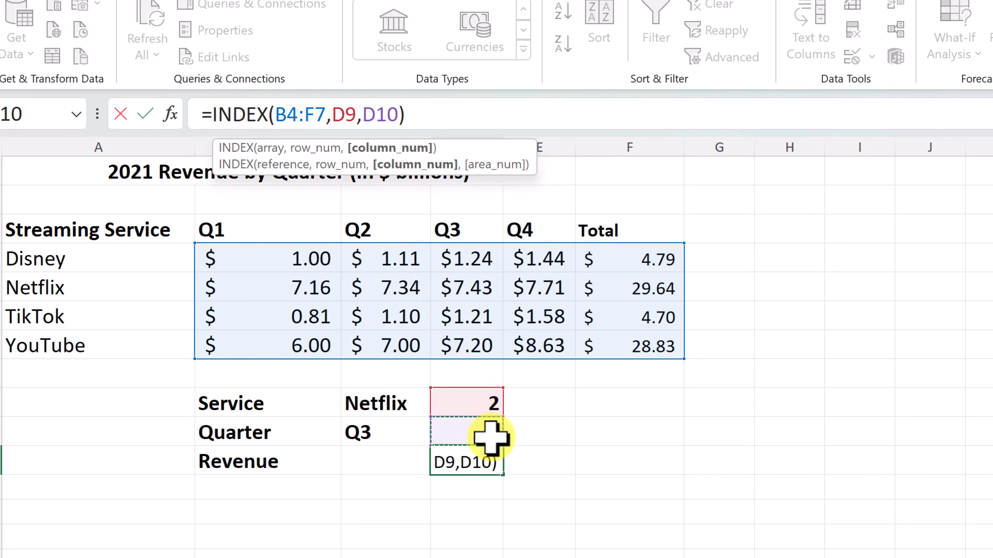
key("Return")
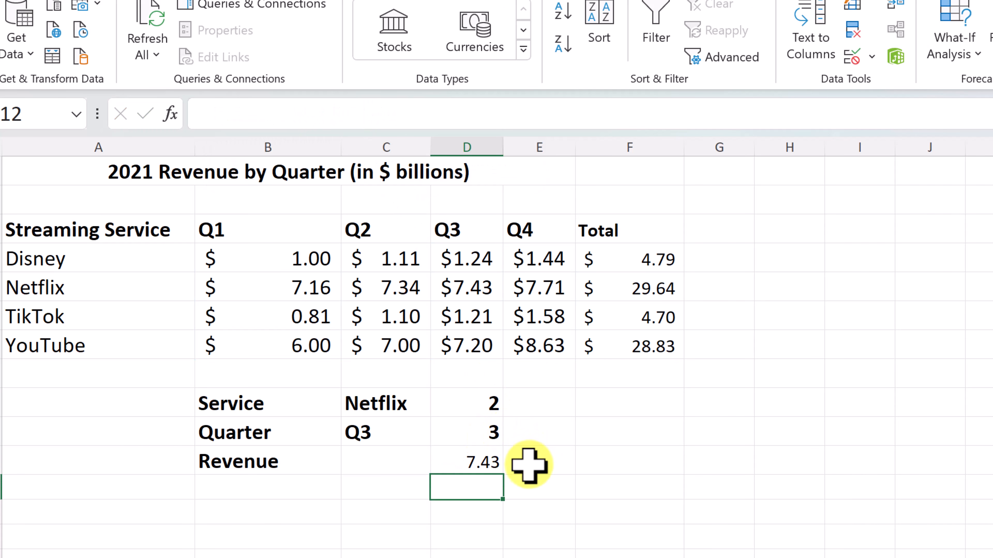
- Test the lookup by choosing TikTok as the service in C9 and Total as the quarter in C10
left_click(406, 403)
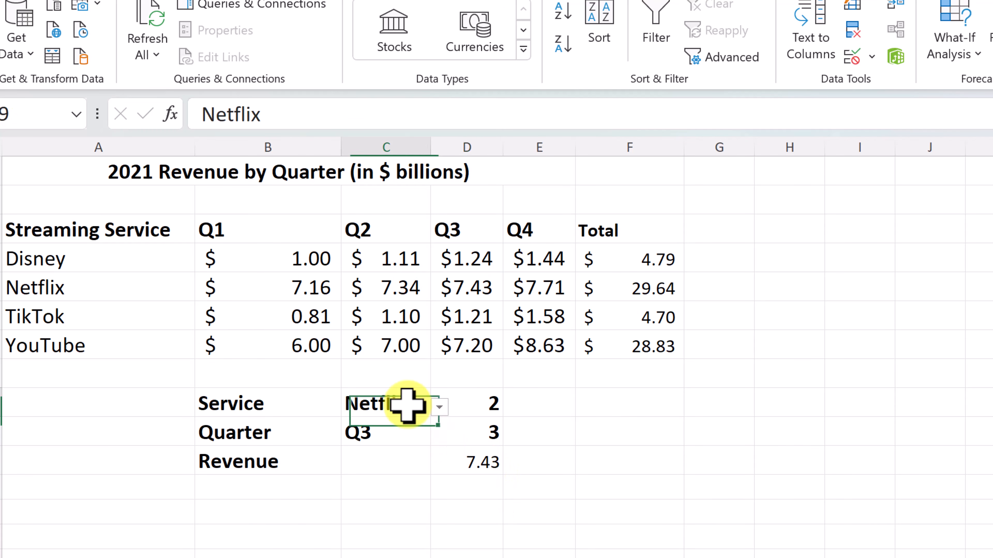
left_click(439, 407)
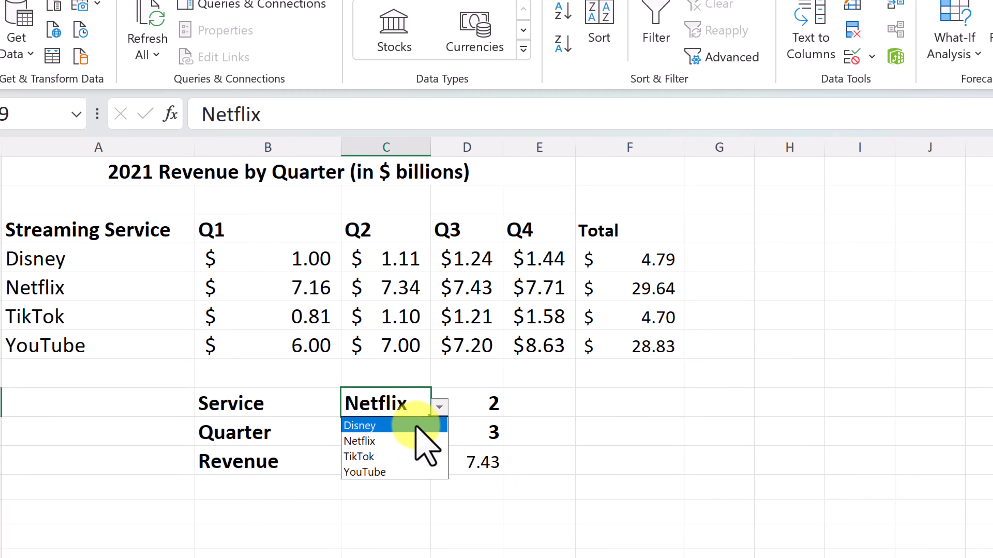
left_click(410, 454)
left_click(408, 435)
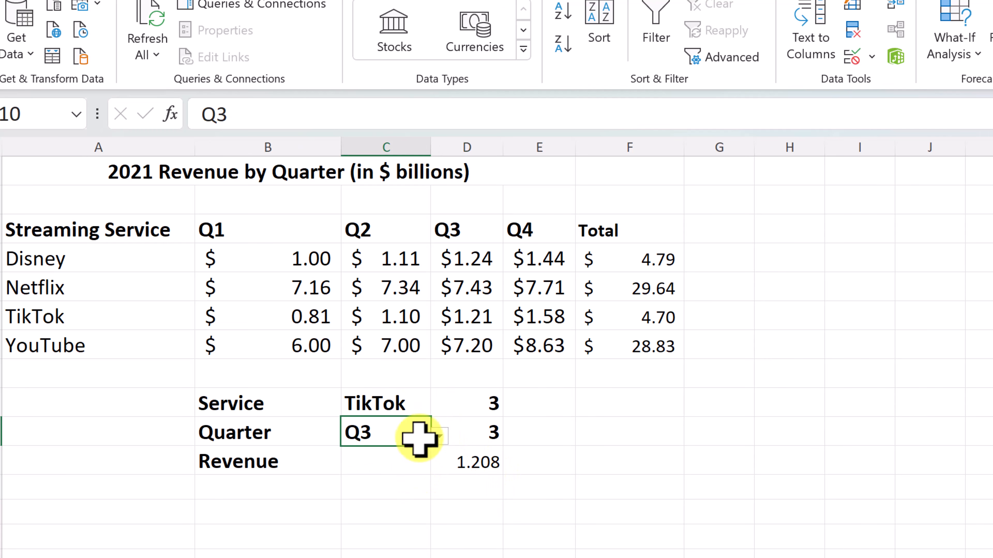
left_click(439, 435)
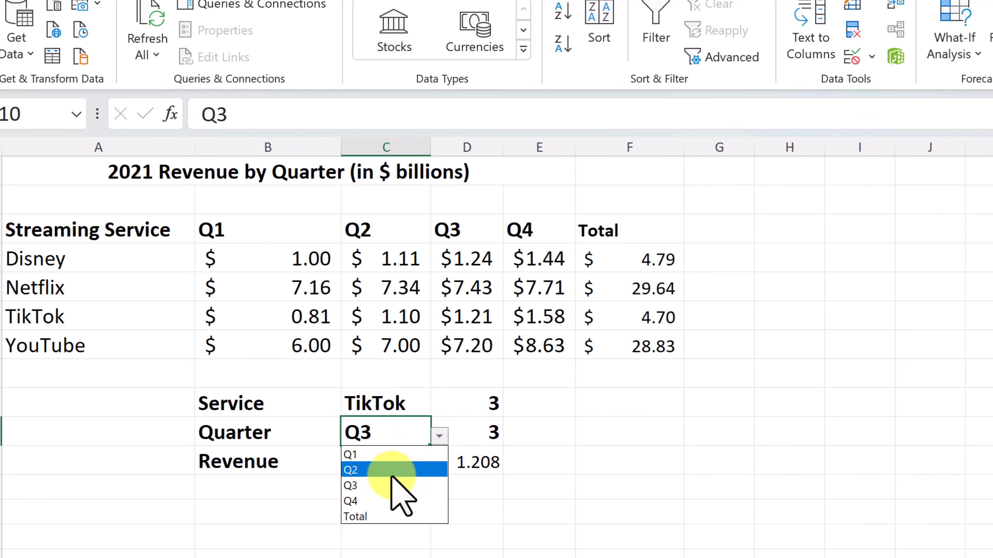
left_click(399, 516)
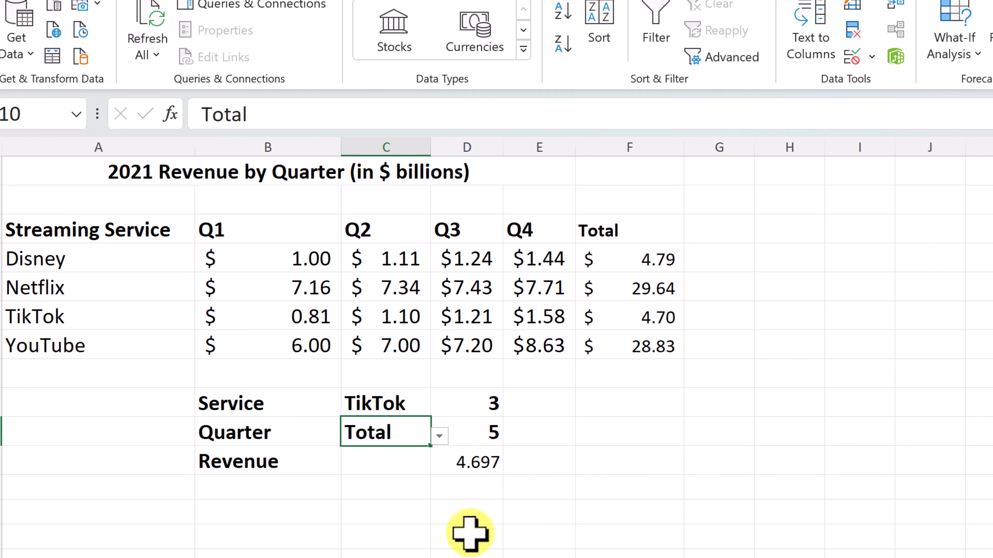
left_click(478, 465)
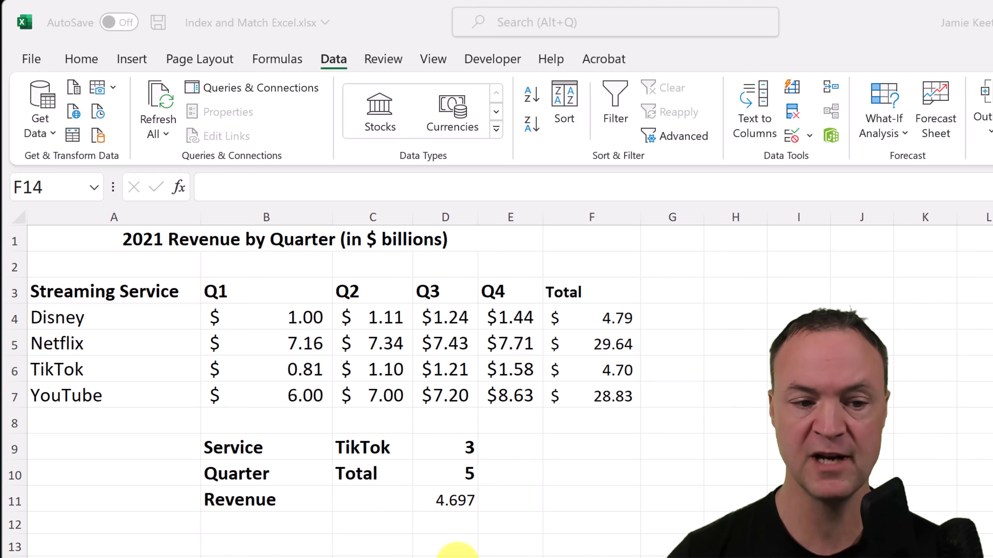
- Copy MATCH(C9,A4:A7) without the equals sign from the formula in D9, then select Revenue cell D11
left_click(451, 508)
left_click(451, 508)
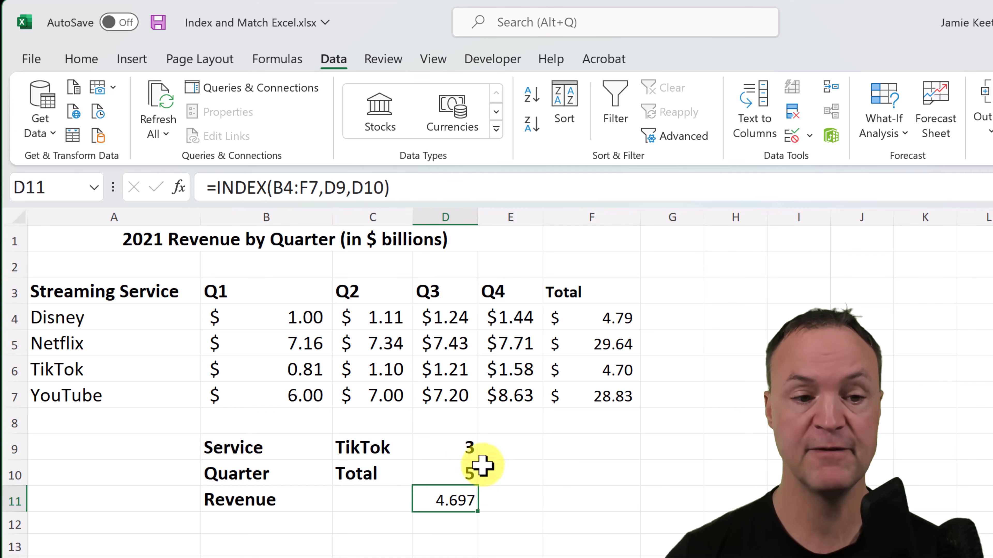
left_click(467, 452)
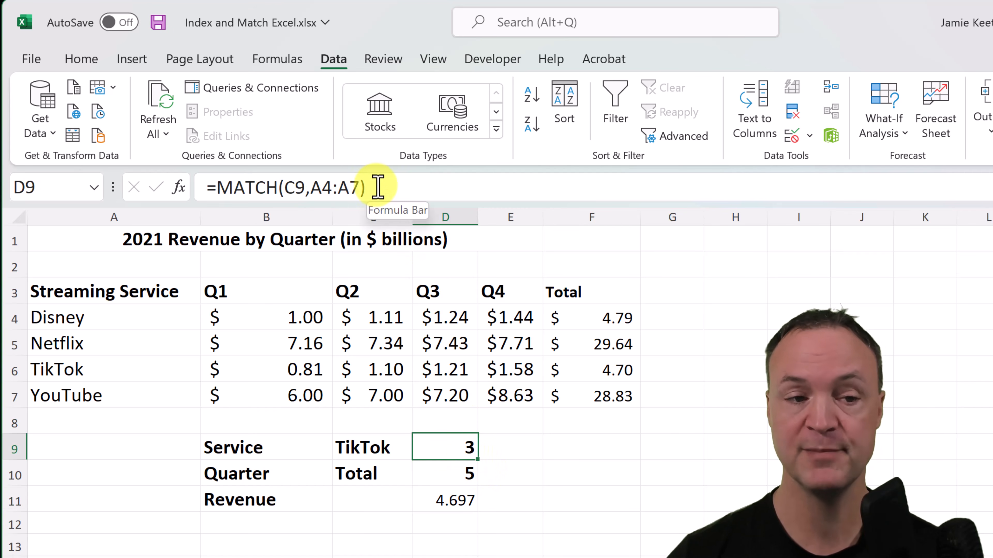
left_click_drag(378, 188, 216, 187)
key("ctrl+c")
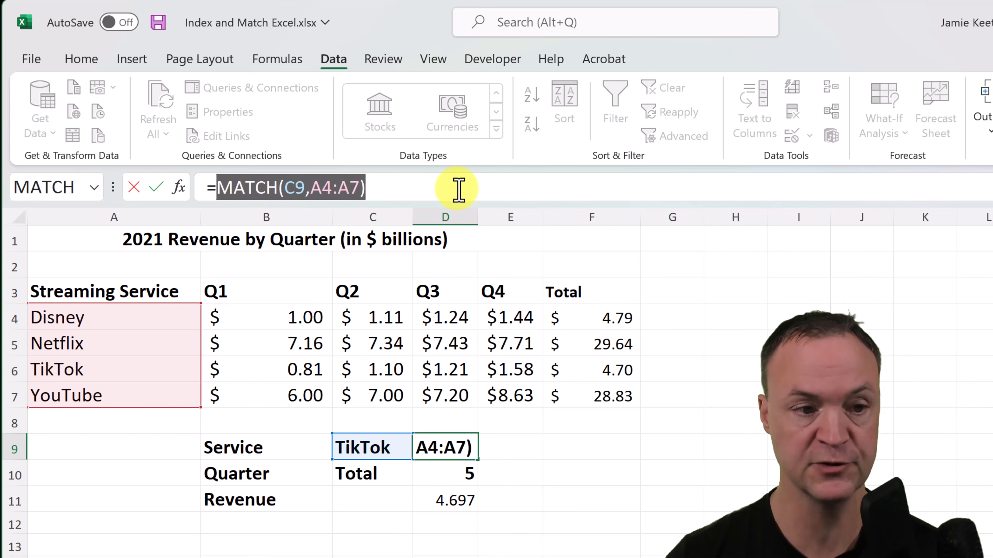
key("Return")
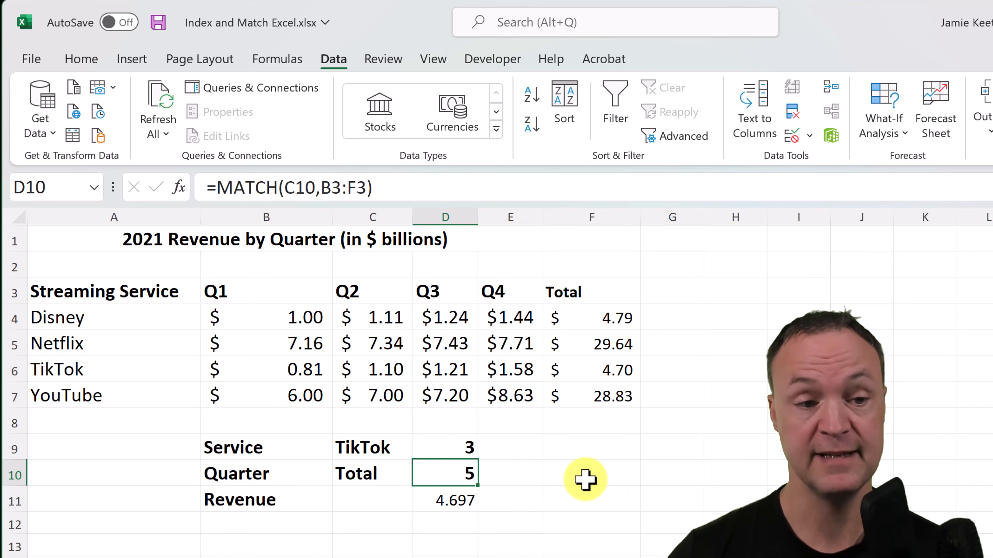
left_click(471, 506)
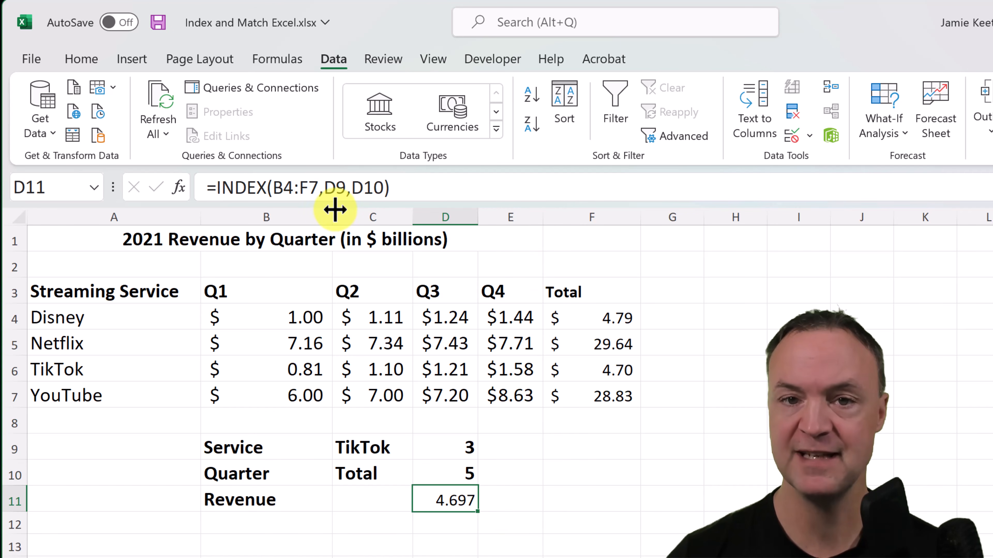
- Replace the D9 reference in D11's INDEX formula with the copied MATCH(C9,A4:A7) function
left_click(336, 187)
left_click_drag(336, 187, 325, 189)
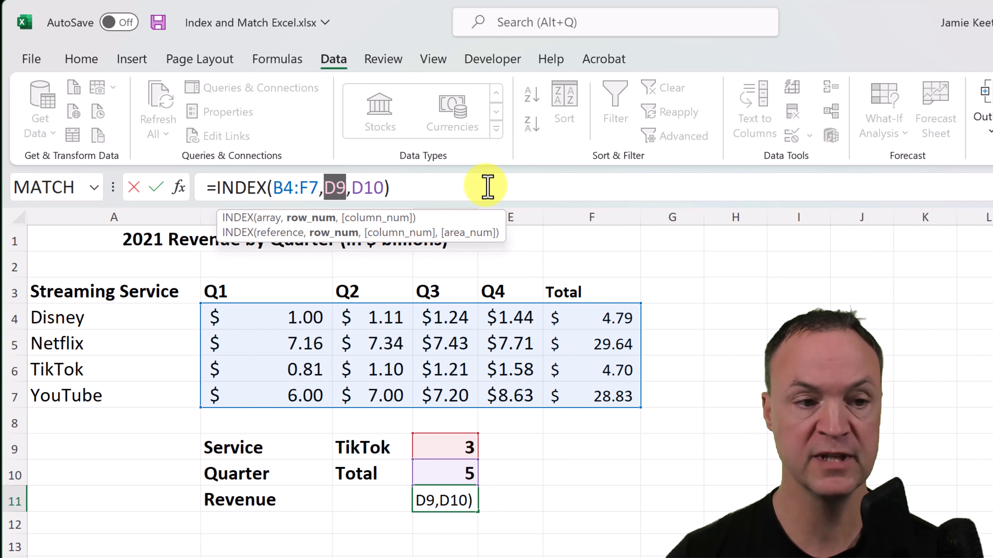
key("ctrl+v")
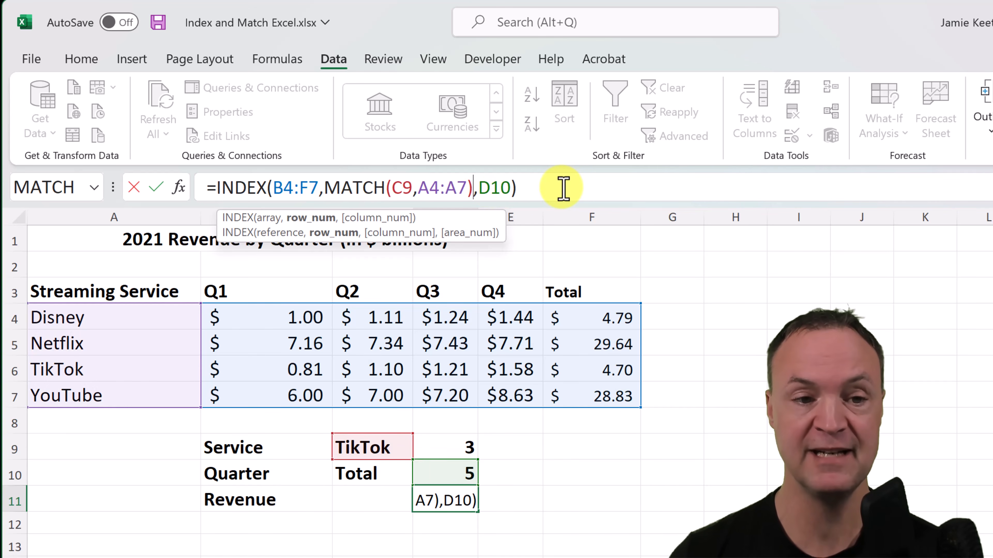
key("Return")
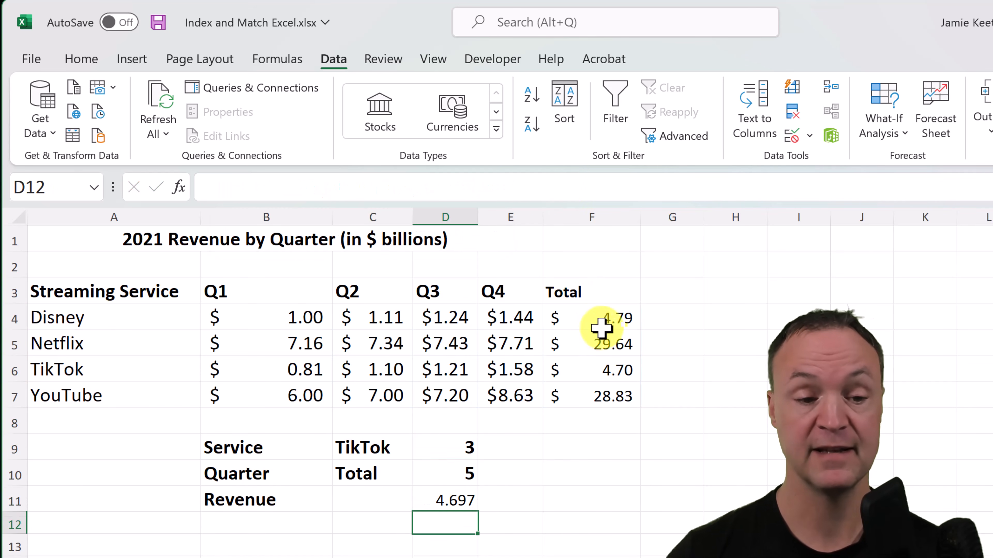
left_click(467, 504)
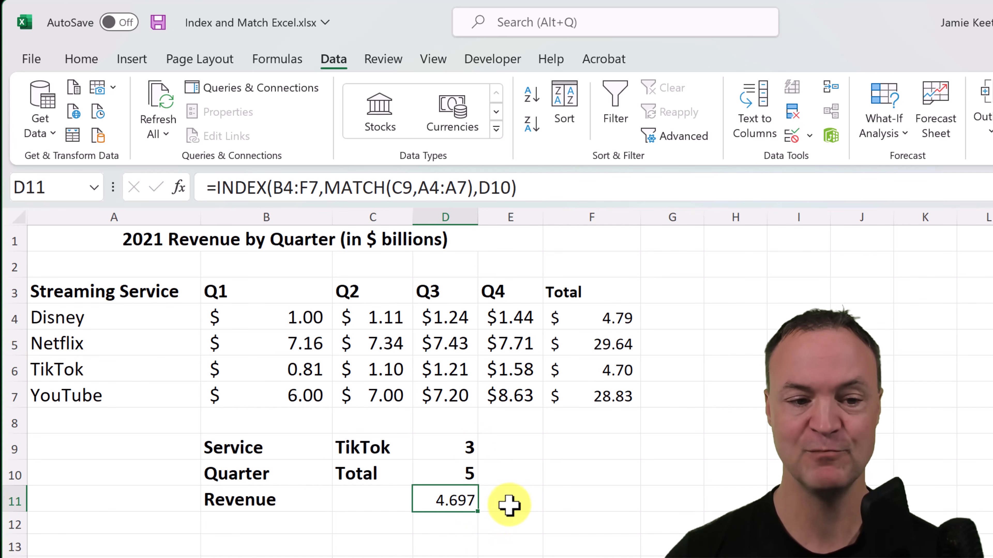
- Copy MATCH(C10,B3:F3) without the equals sign from the formula in D10
left_click(472, 477)
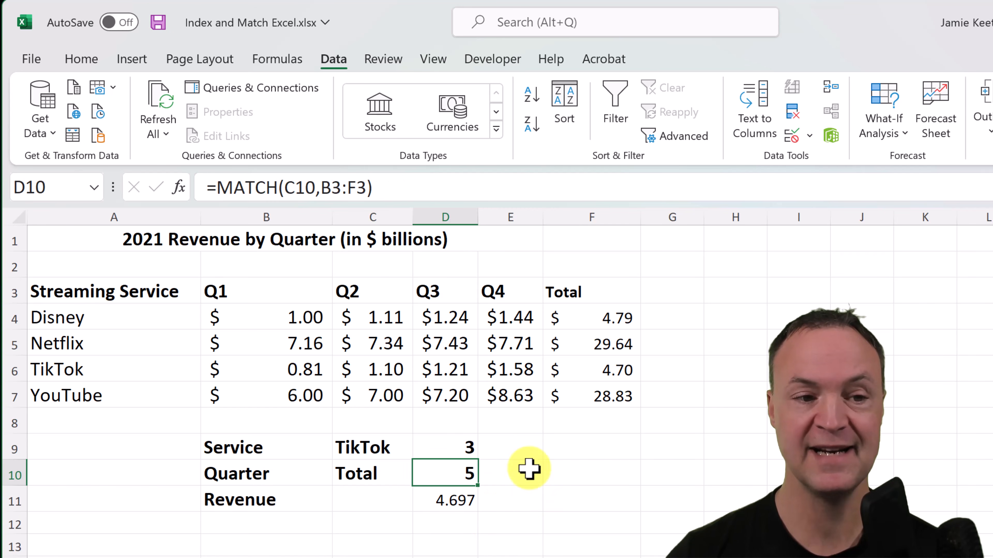
left_click(375, 187)
left_click_drag(374, 187, 218, 187)
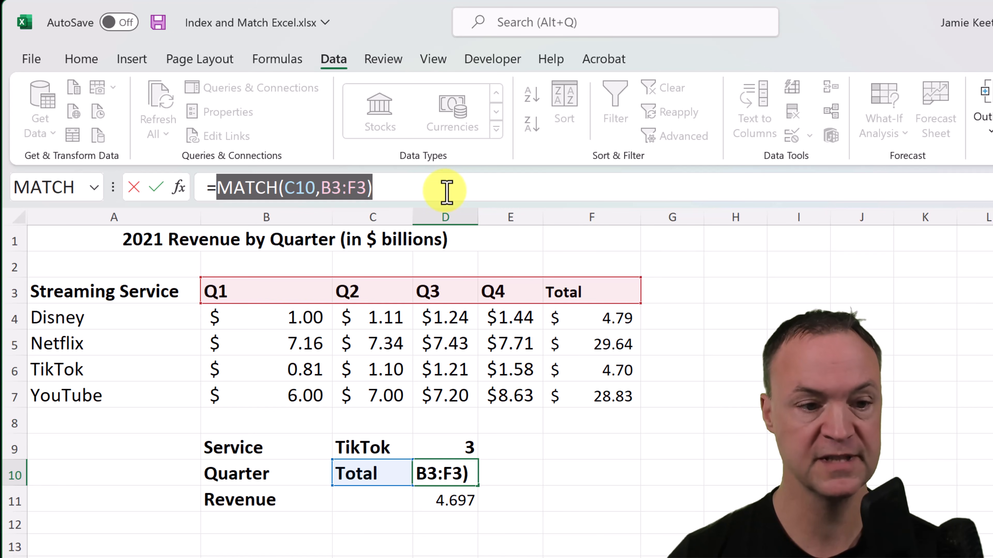
key("Return")
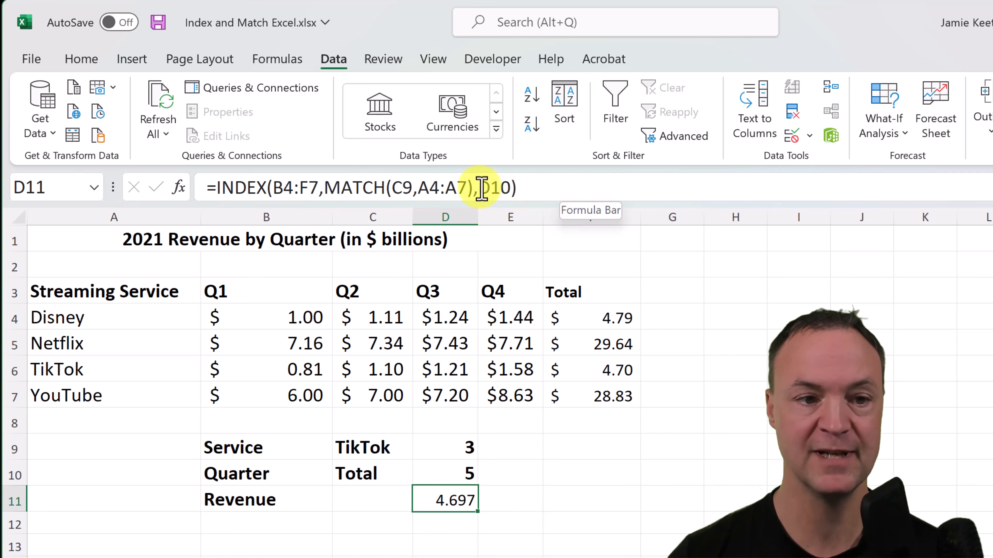
- Replace the D10 reference in D11's INDEX formula with MATCH(C10,B3:F3)
left_click_drag(479, 190, 510, 188)
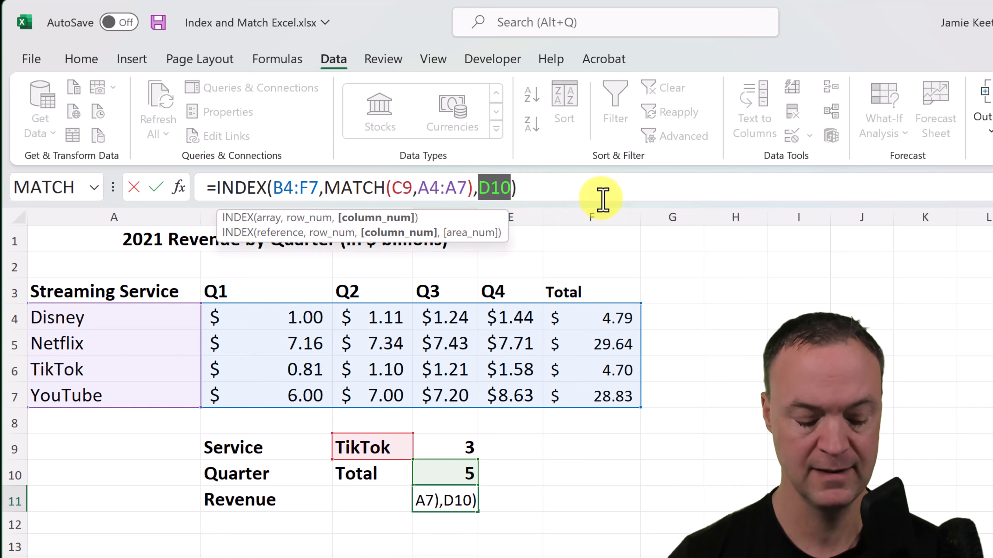
type("MATCH(C10,B3:F3)")
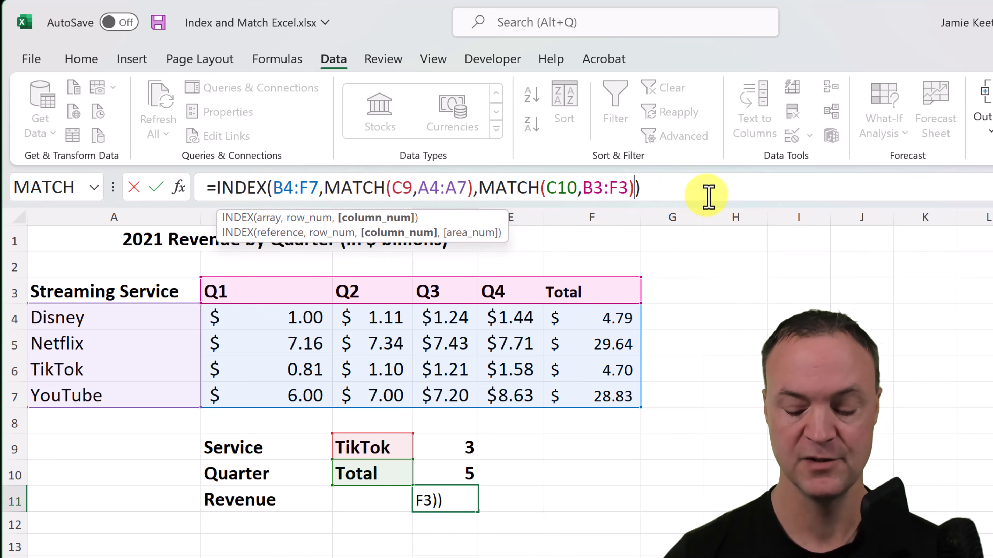
key("Return")
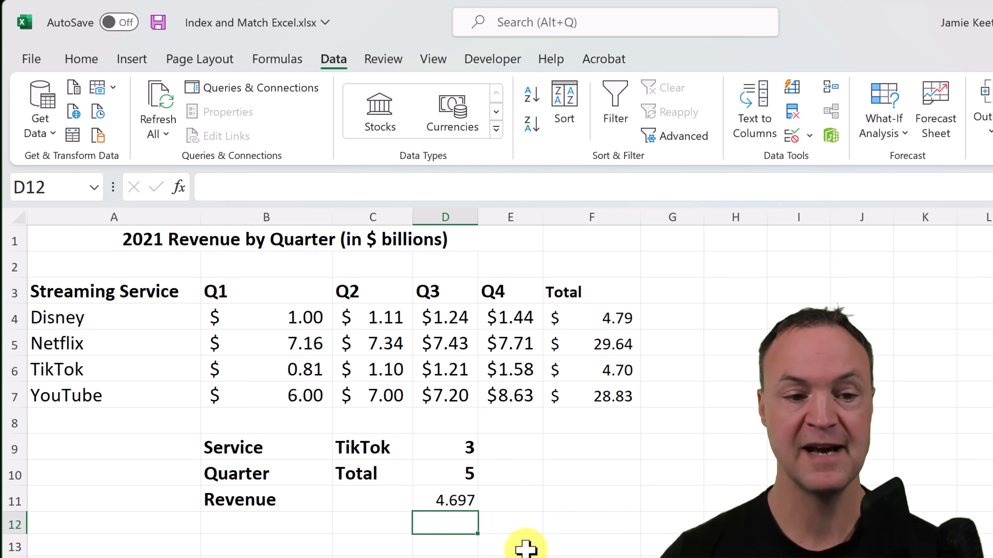
- Test the combined formula by choosing YouTube as the service in C9
left_click(394, 453)
left_click(420, 451)
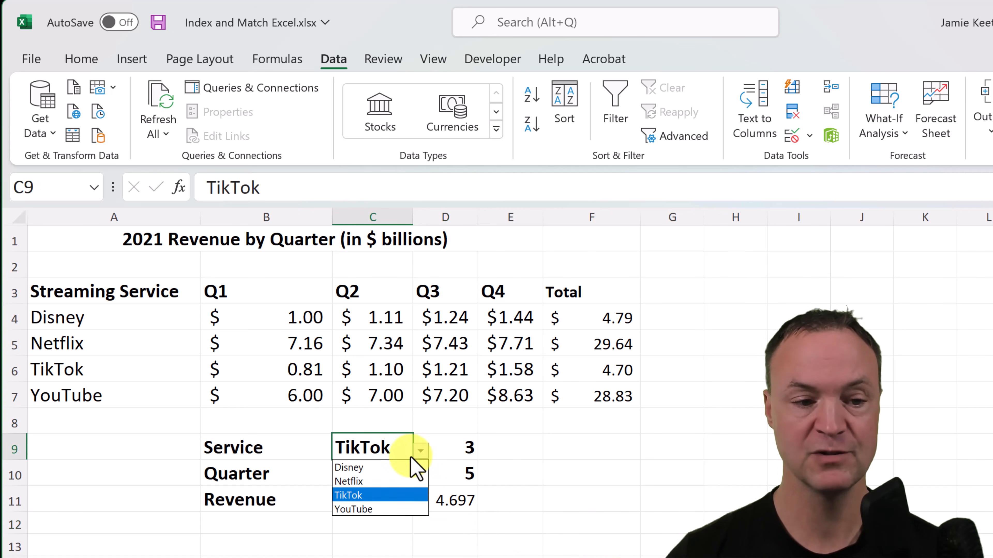
left_click(375, 493)
left_click(420, 451)
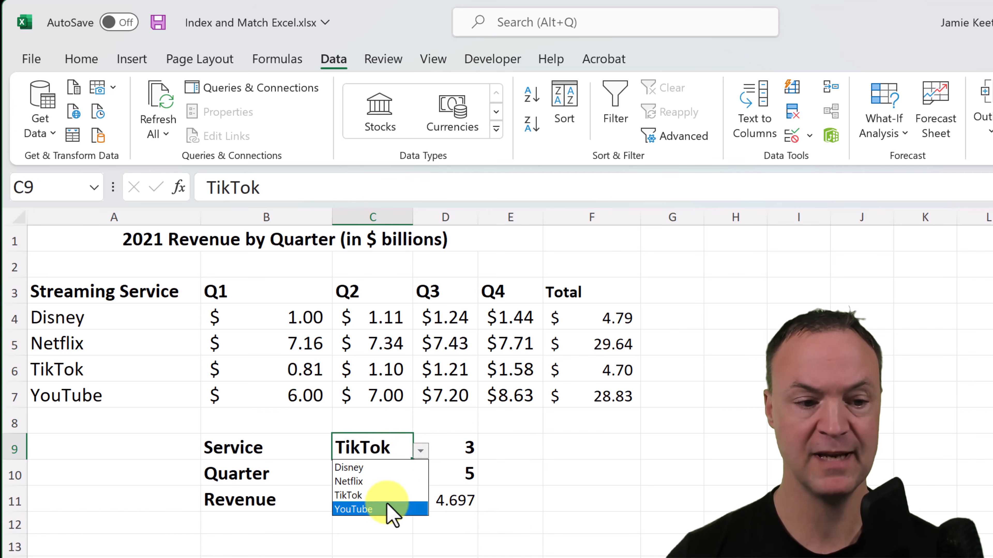
left_click(388, 508)
left_click(486, 480)
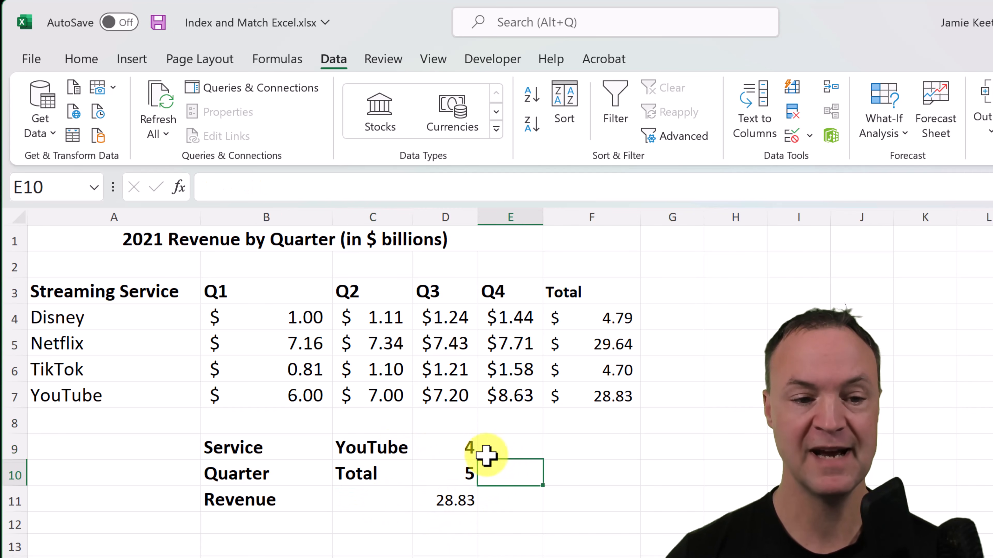
- Delete the separate MATCH formulas from helper cells D9 and D10
left_click_drag(455, 443, 462, 466)
key("Delete")
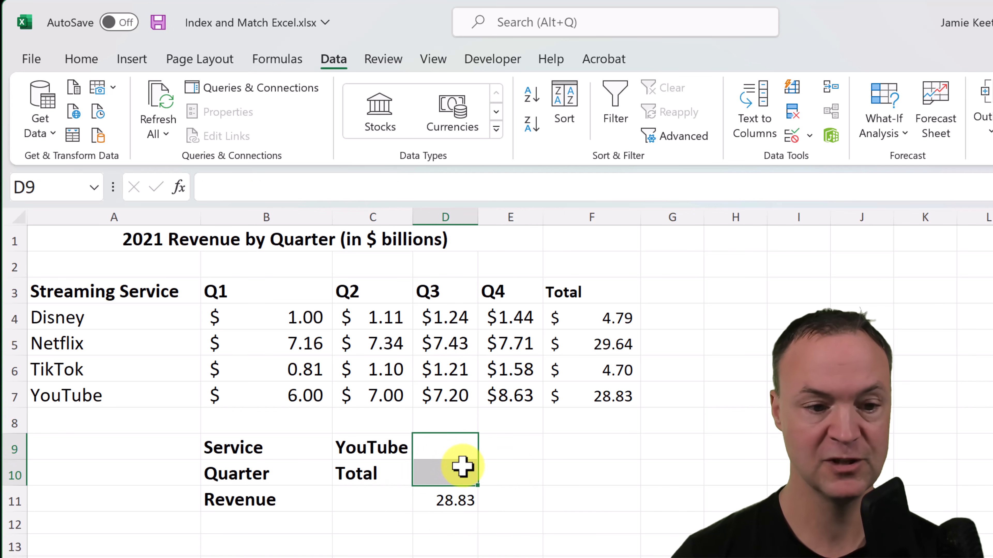
left_click(543, 472)
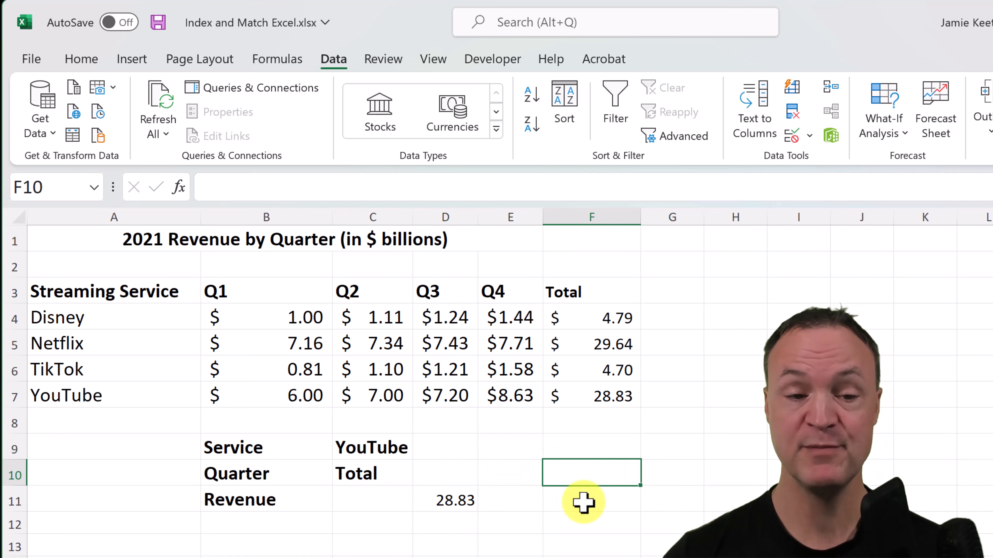
- Test the lookup without the helper cells by choosing Netflix as the service in C9 and Q2 as the quarter in C10
left_click(392, 449)
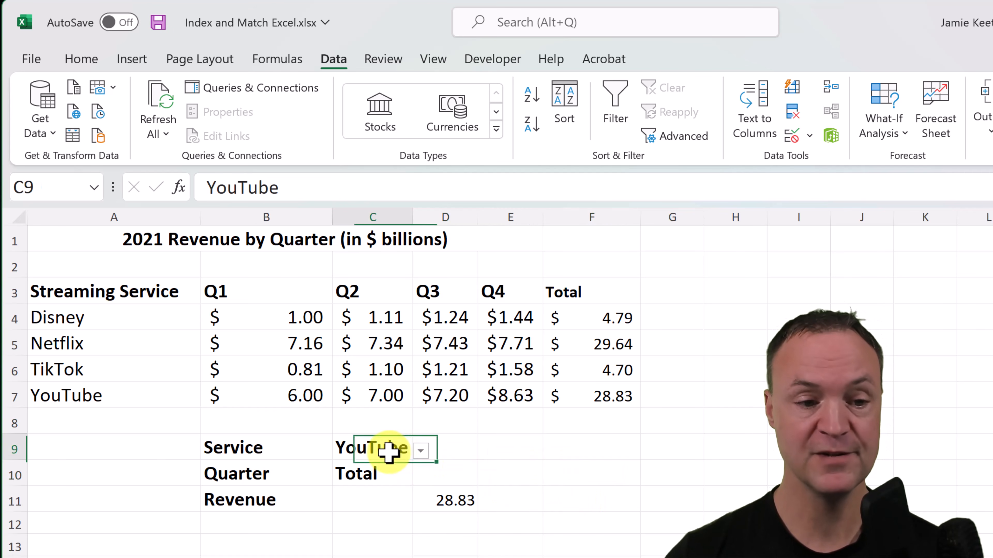
left_click(420, 451)
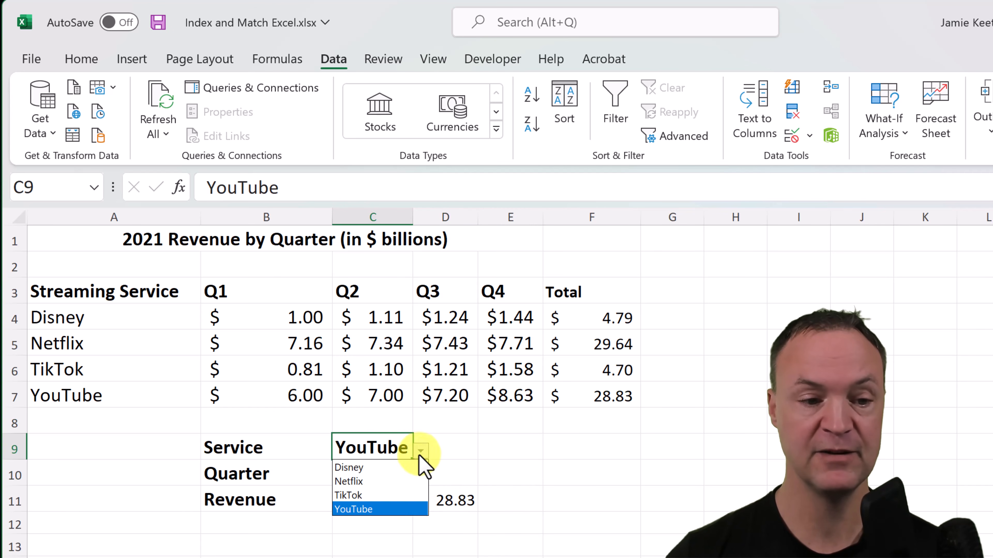
left_click(375, 481)
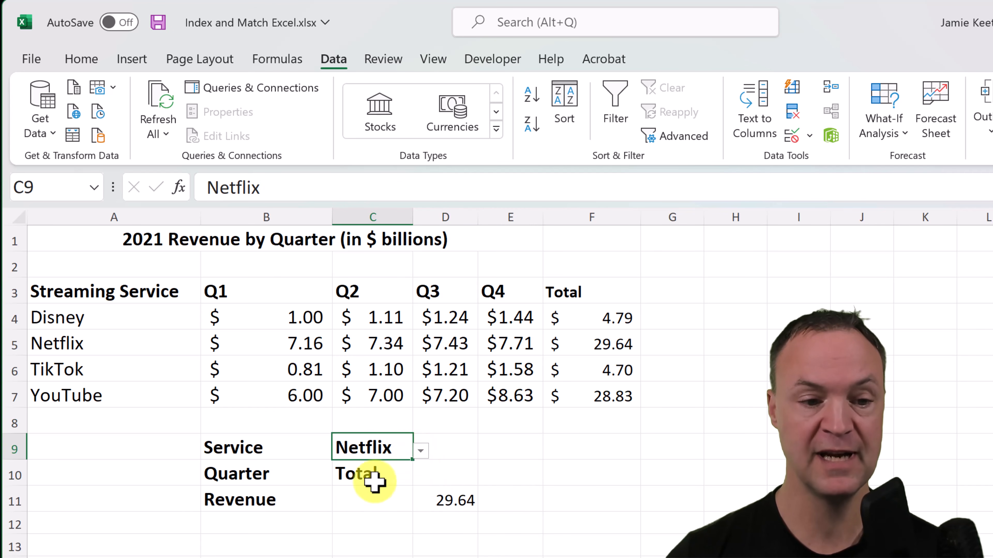
left_click(394, 473)
left_click(420, 477)
left_click(391, 505)
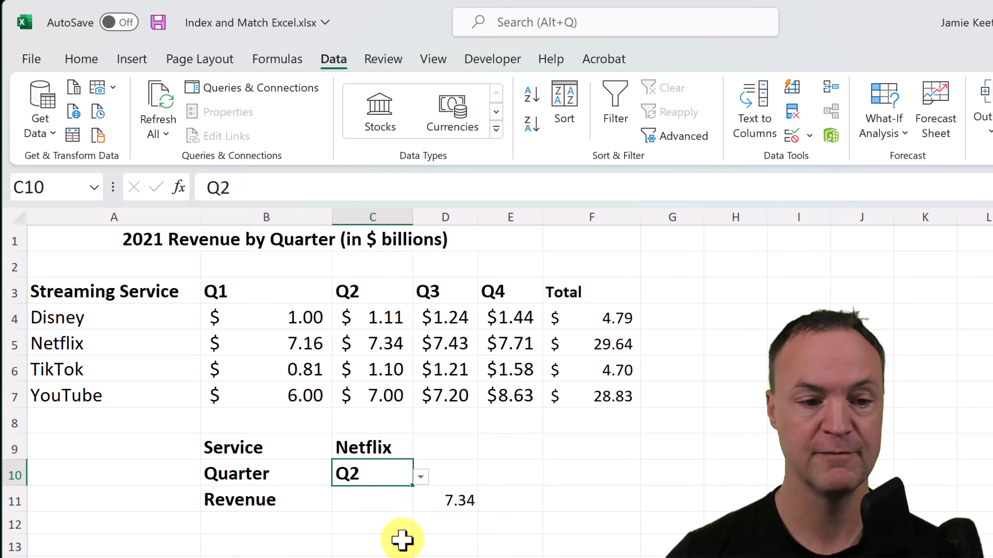
left_click(418, 555)
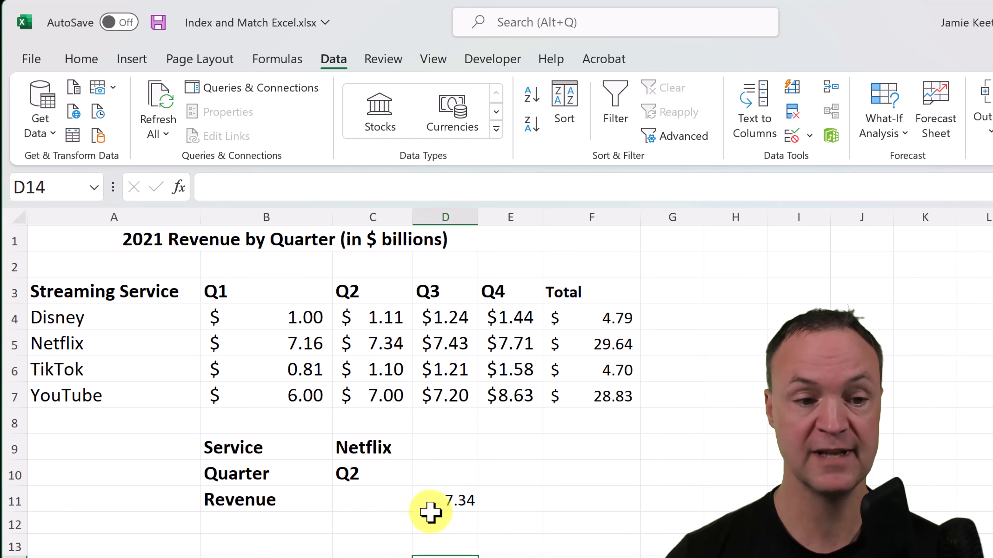
- Move the combined INDEX and MATCH formula from D11 into C11, keeping its cell references
left_click(443, 501)
left_click(386, 505)
left_click(459, 504)
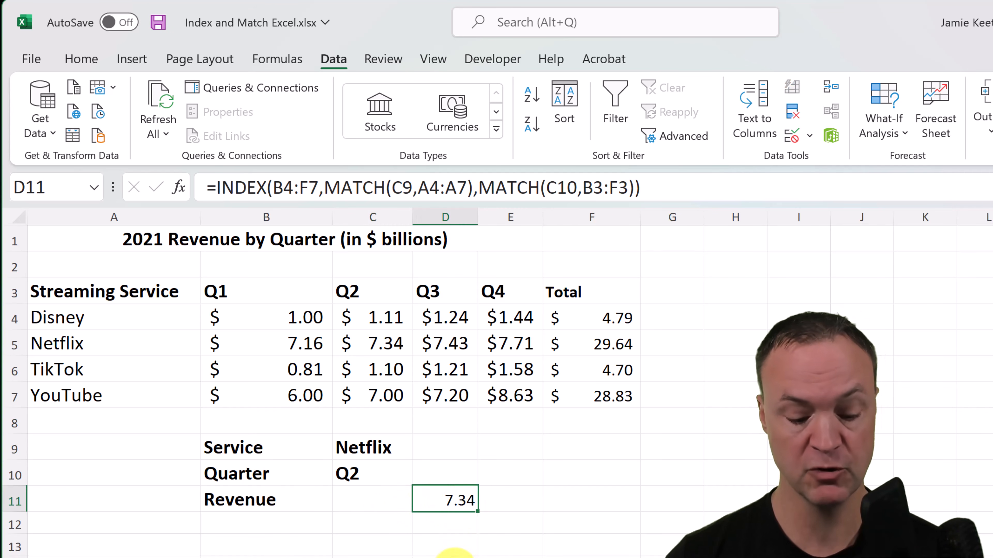
key("ctrl+c")
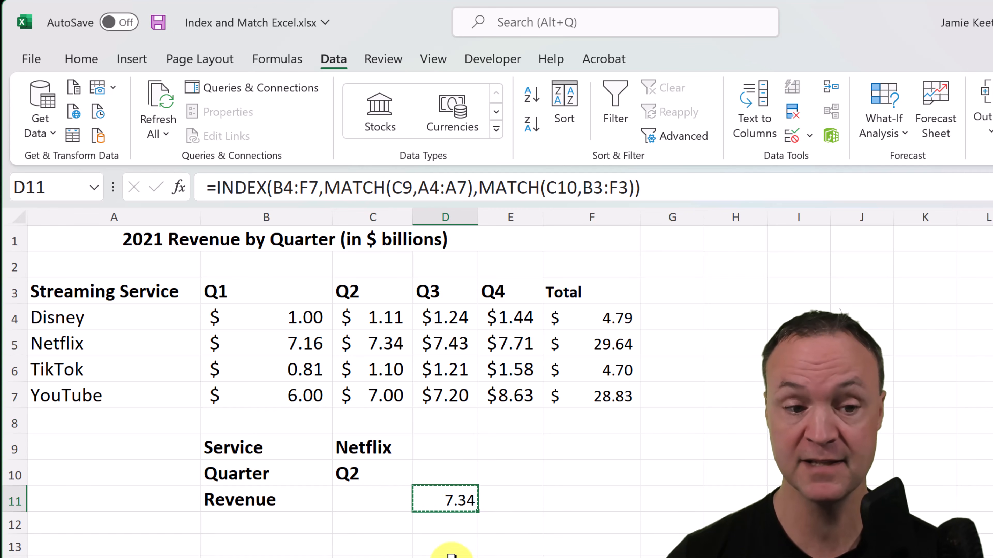
left_click(369, 505)
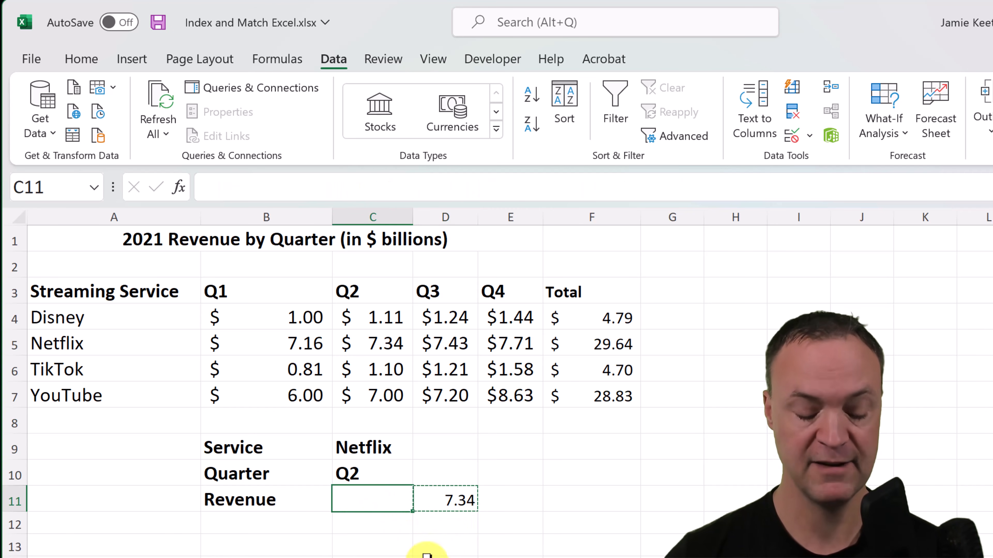
key("ctrl+v")
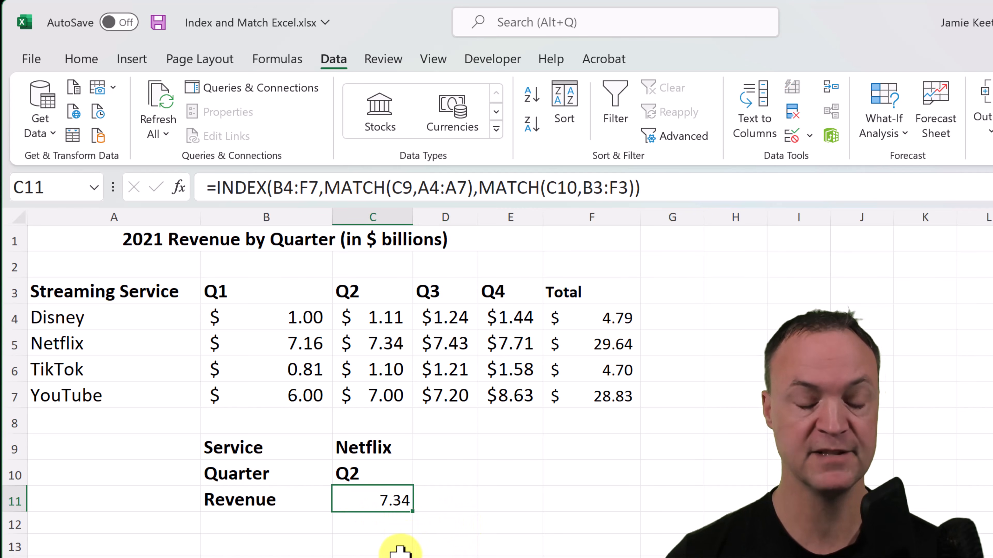
- Format Revenue cell C11 with the Accounting dollar number format and bold text
left_click(391, 548)
left_click(383, 502)
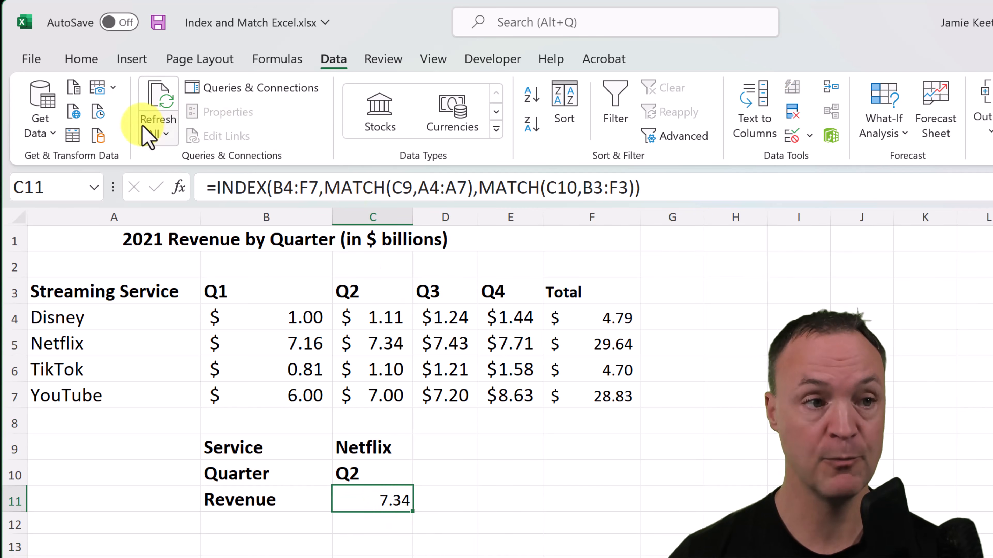
left_click(81, 60)
left_click(581, 122)
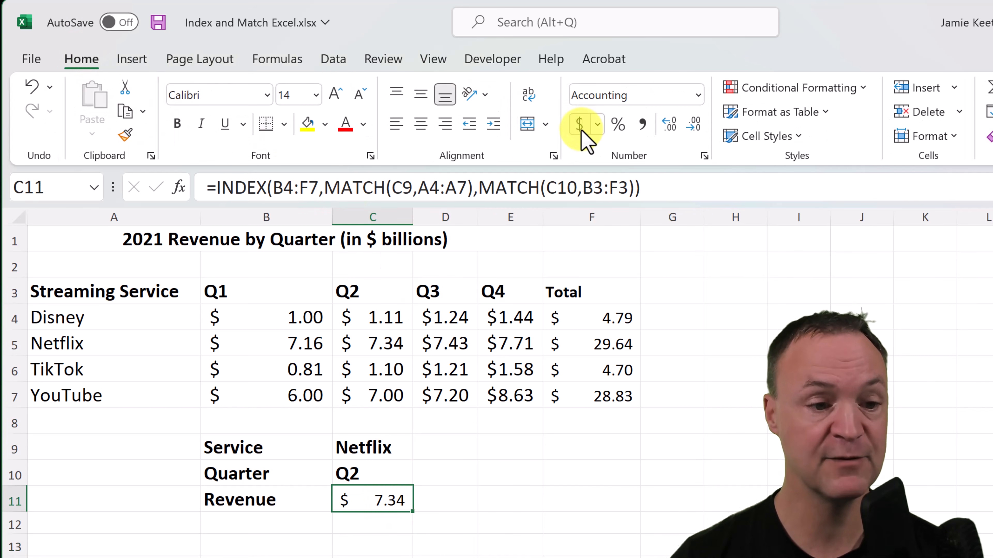
left_click(178, 125)
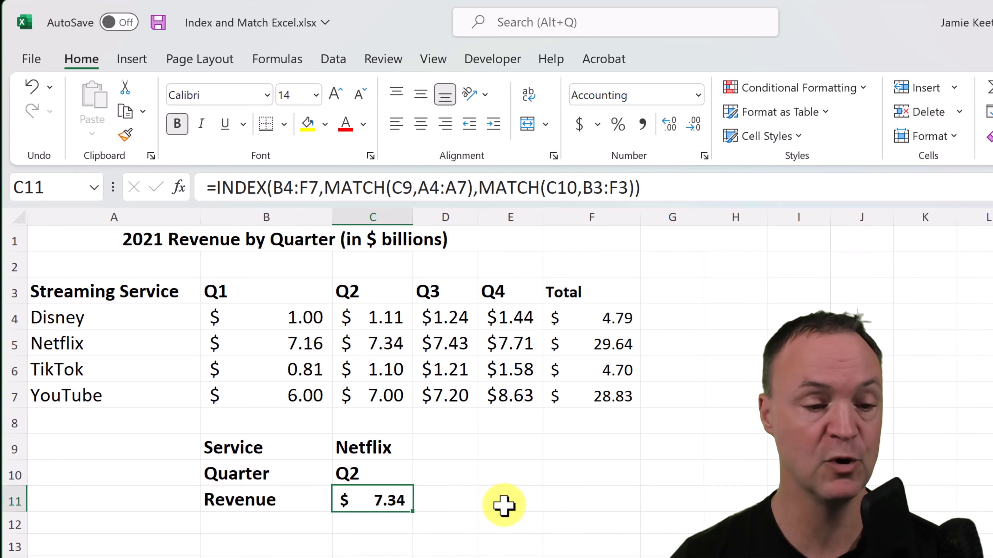
left_click(494, 525)
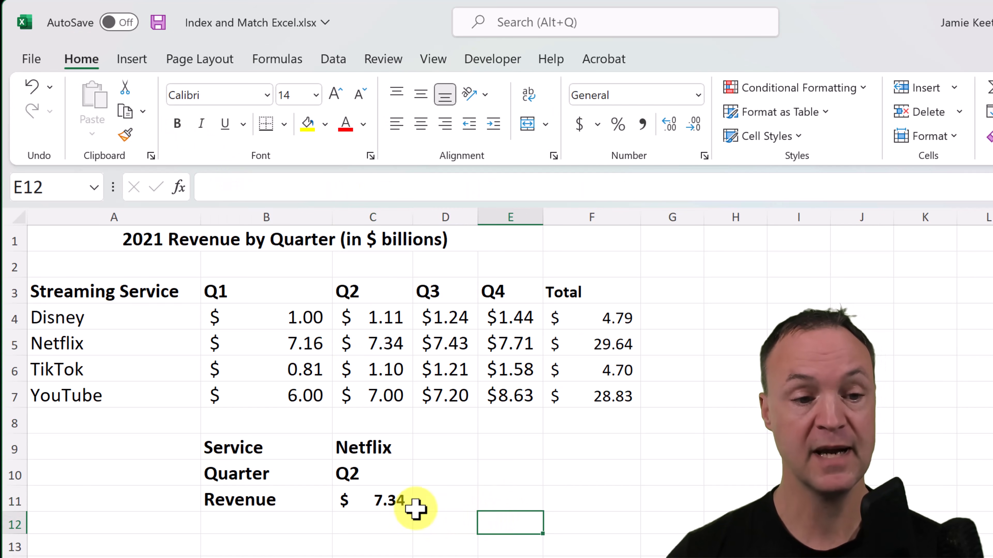
left_click(391, 501)
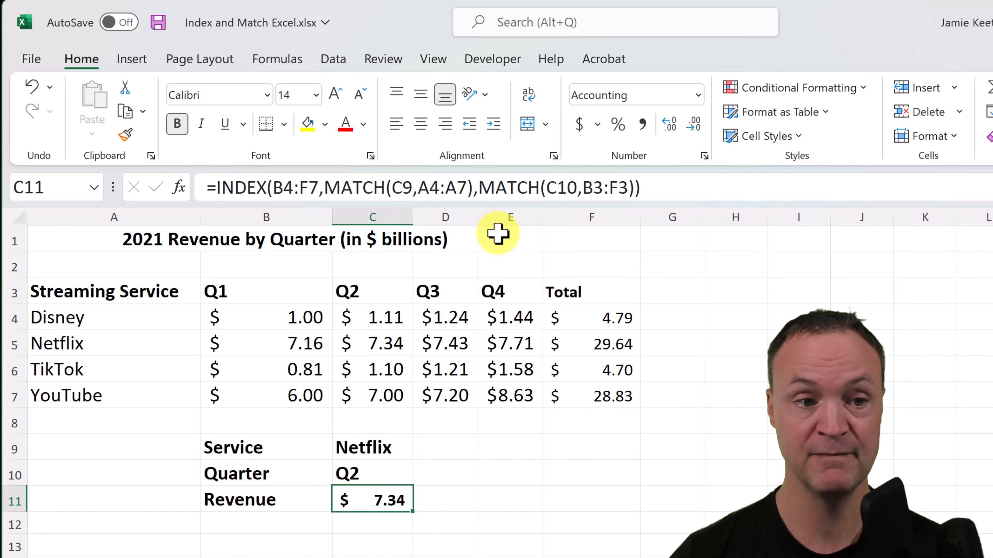
left_click(509, 528)
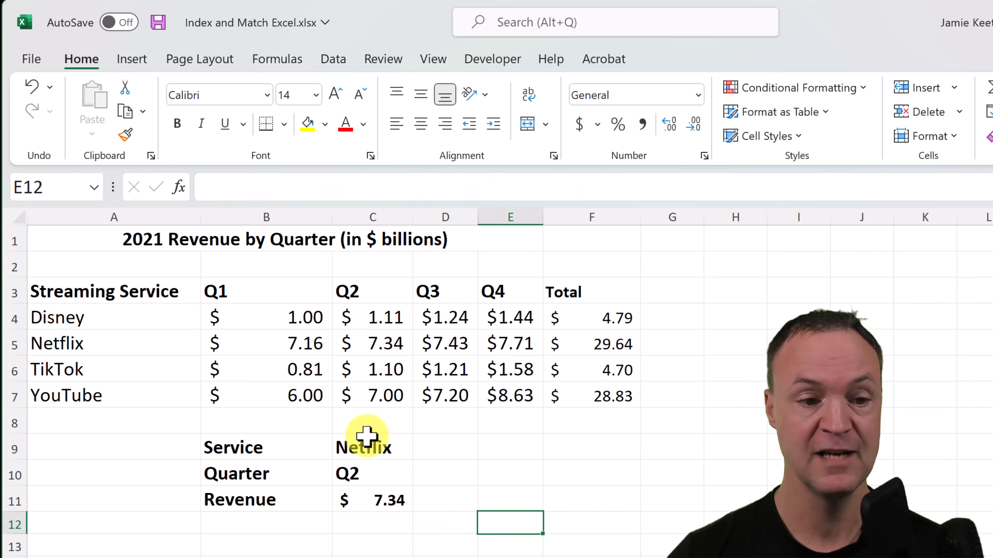
- Set the service in C9 to TikTok and the quarter in C10 to Q3
left_click(377, 452)
left_click(421, 450)
left_click(381, 495)
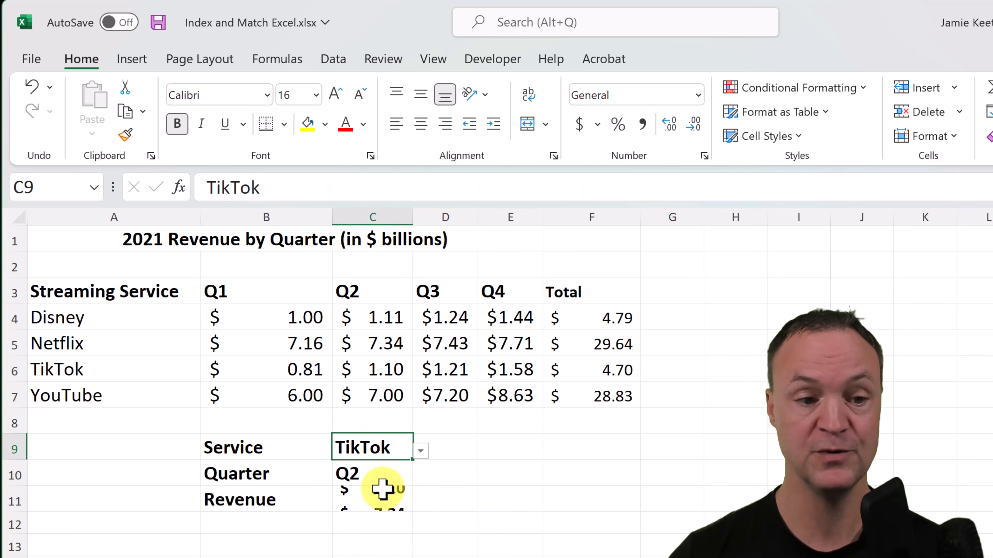
left_click(394, 474)
left_click(420, 477)
left_click(381, 521)
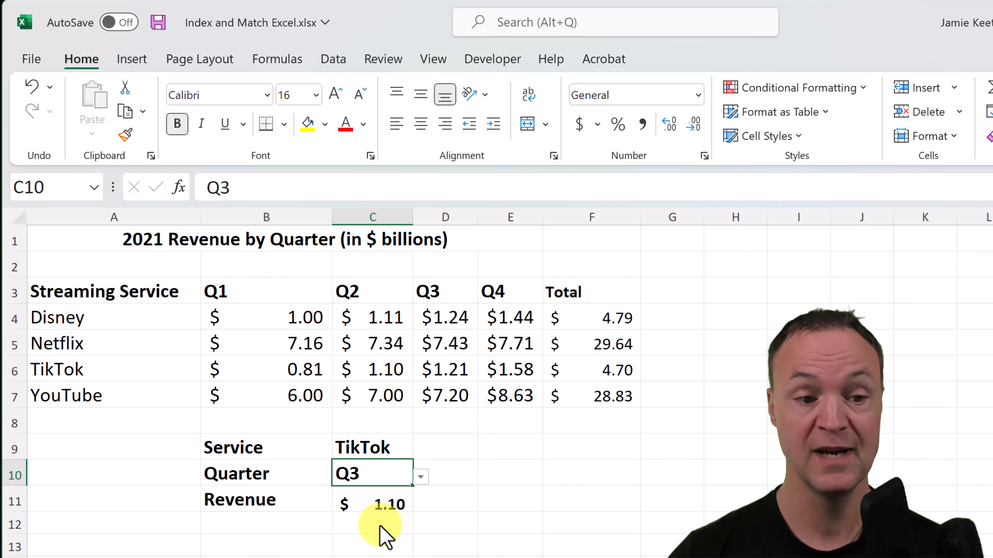